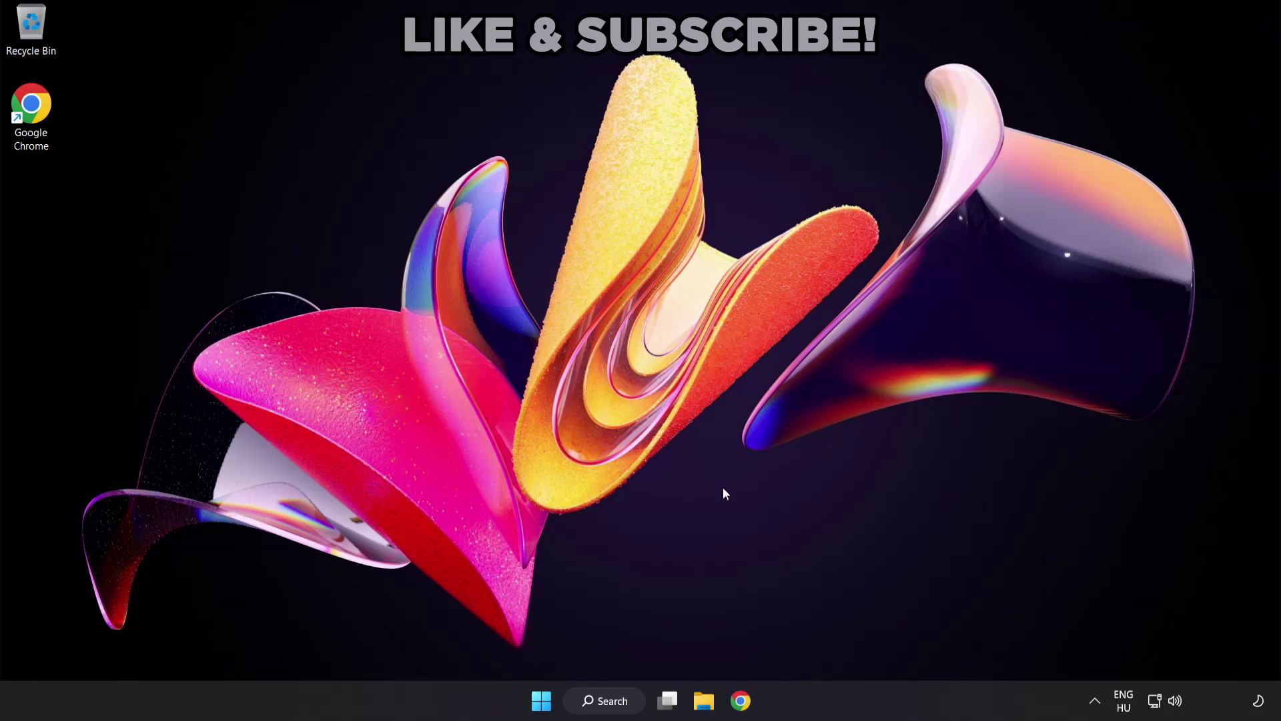
Switch the sound output from CABLE Input to Speakers (High Definition Audio Device) in Quick Settings
click(1176, 703)
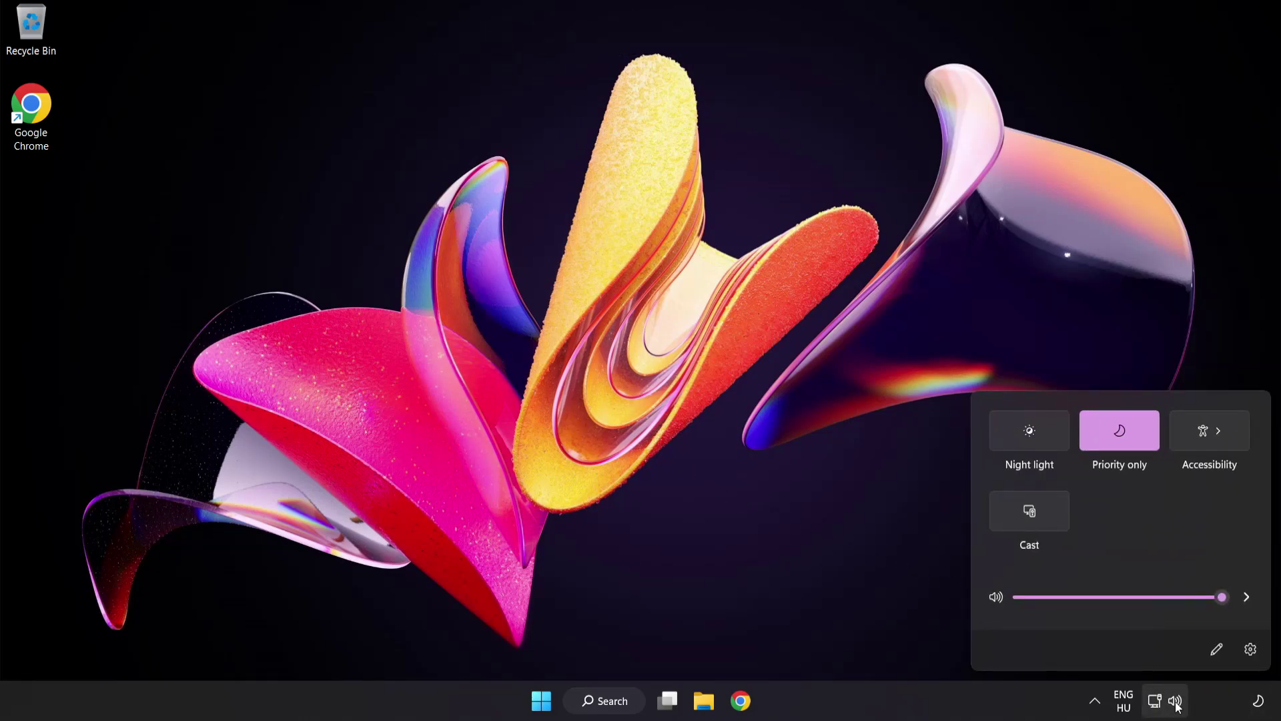
click(1246, 598)
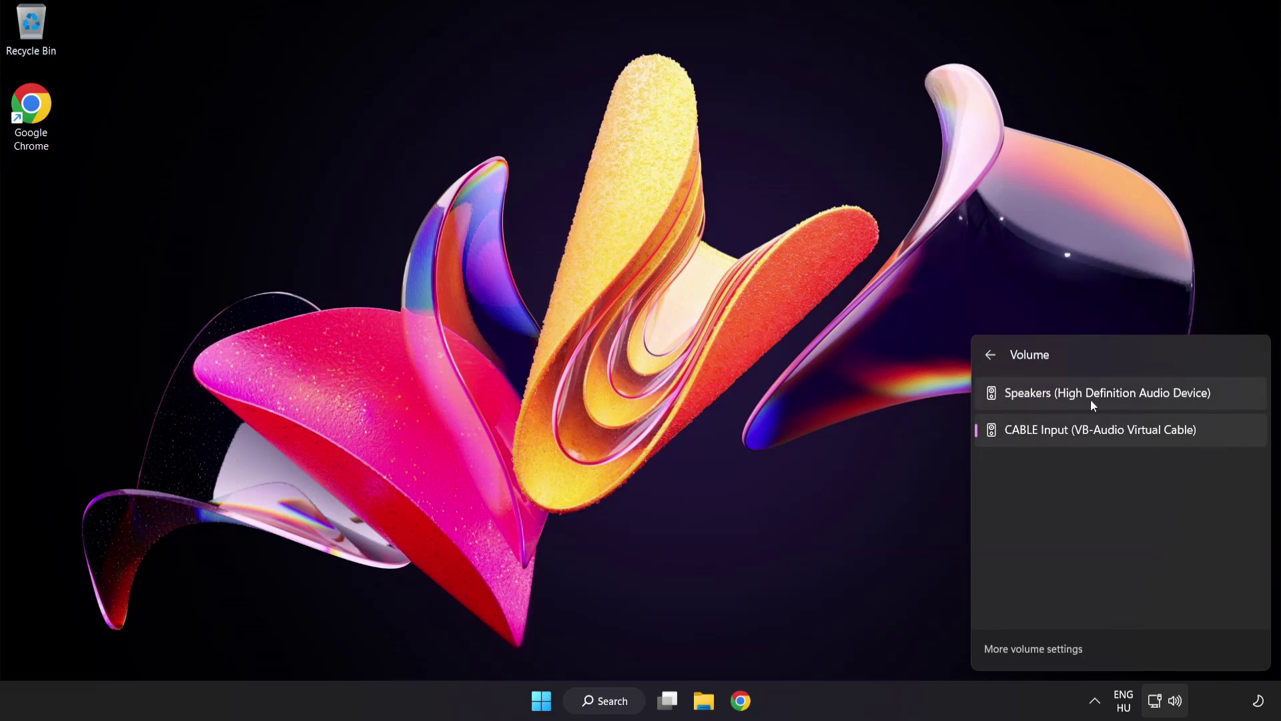
click(1226, 398)
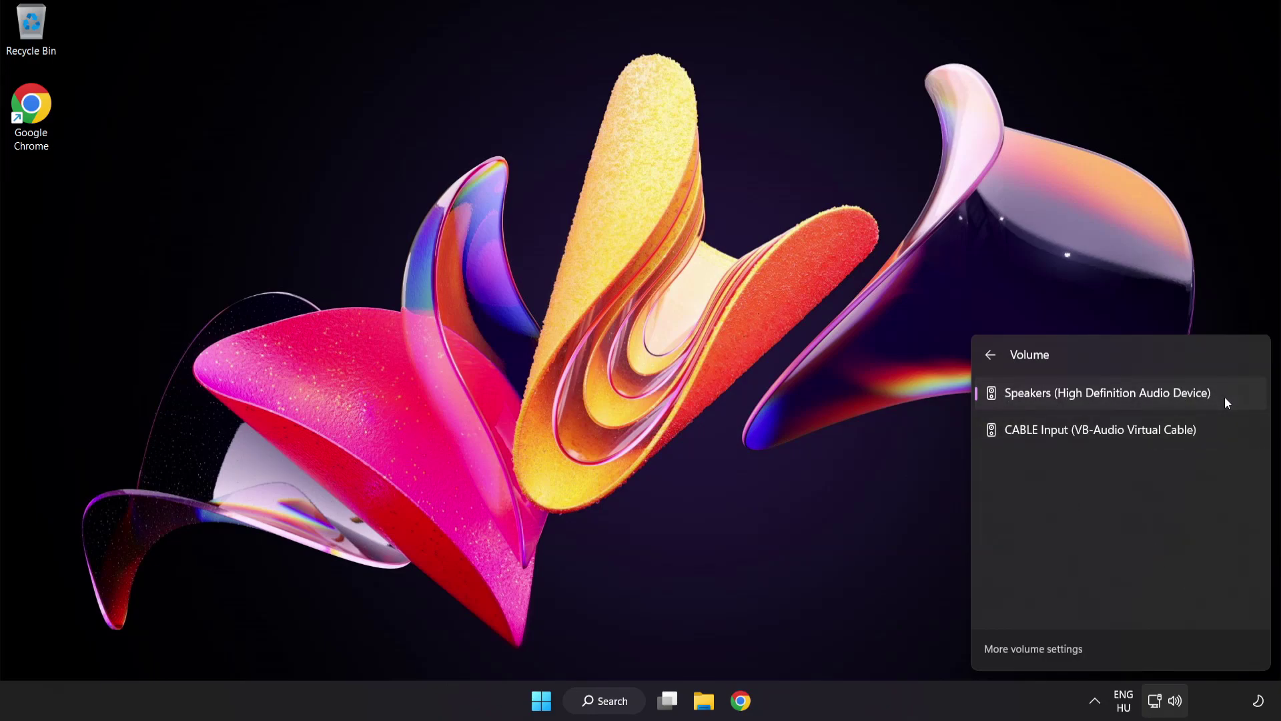
click(623, 358)
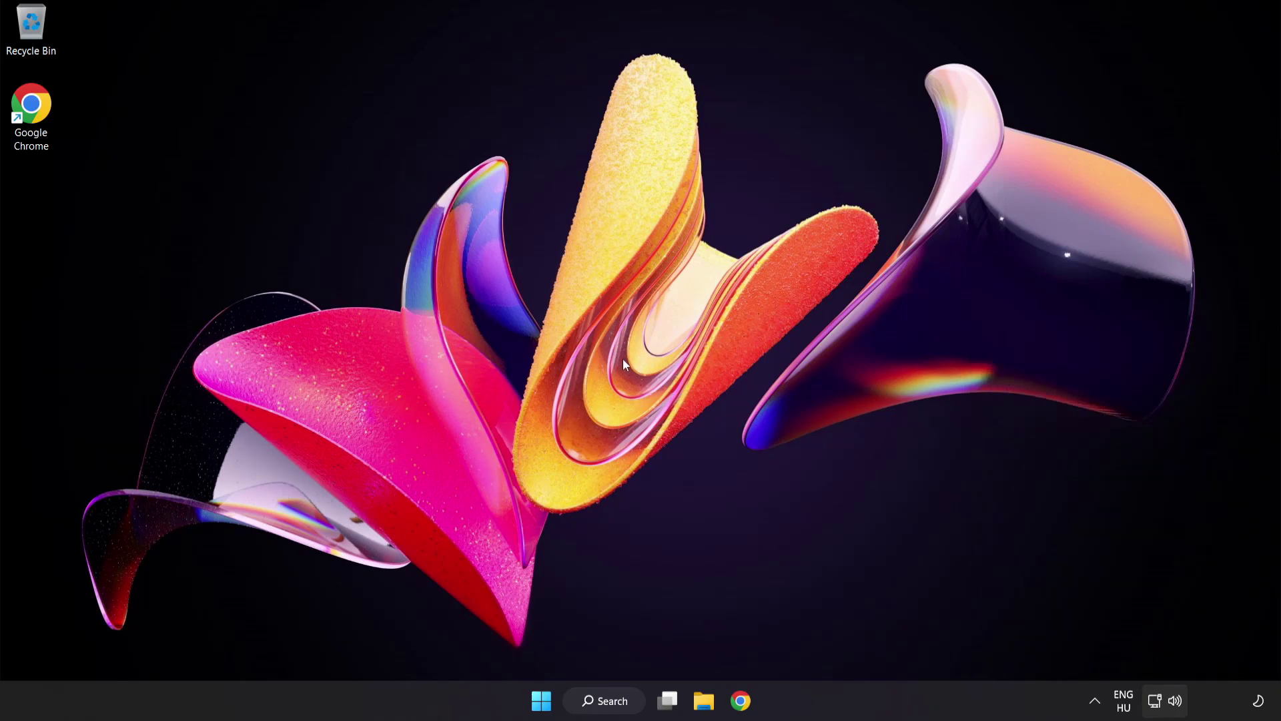
From the tray speaker's Volume mixer, reset sound devices and app volumes to recommended defaults
right_click(1176, 703)
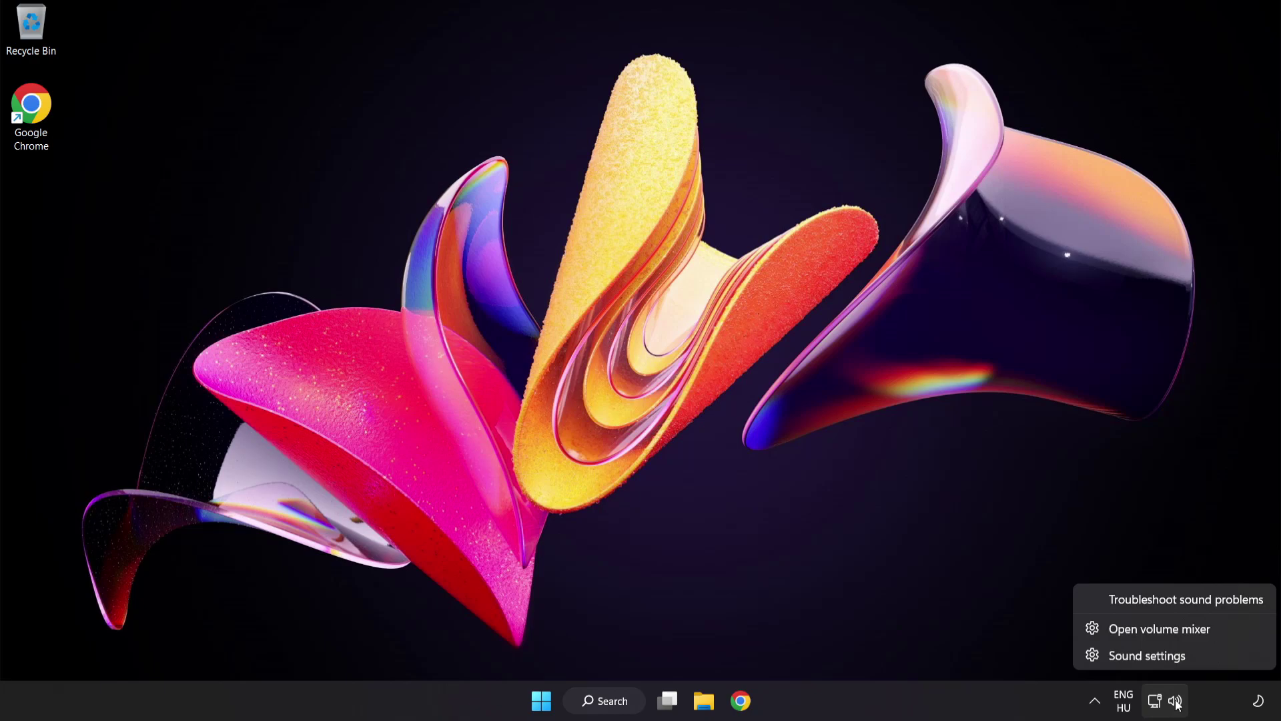
click(1229, 630)
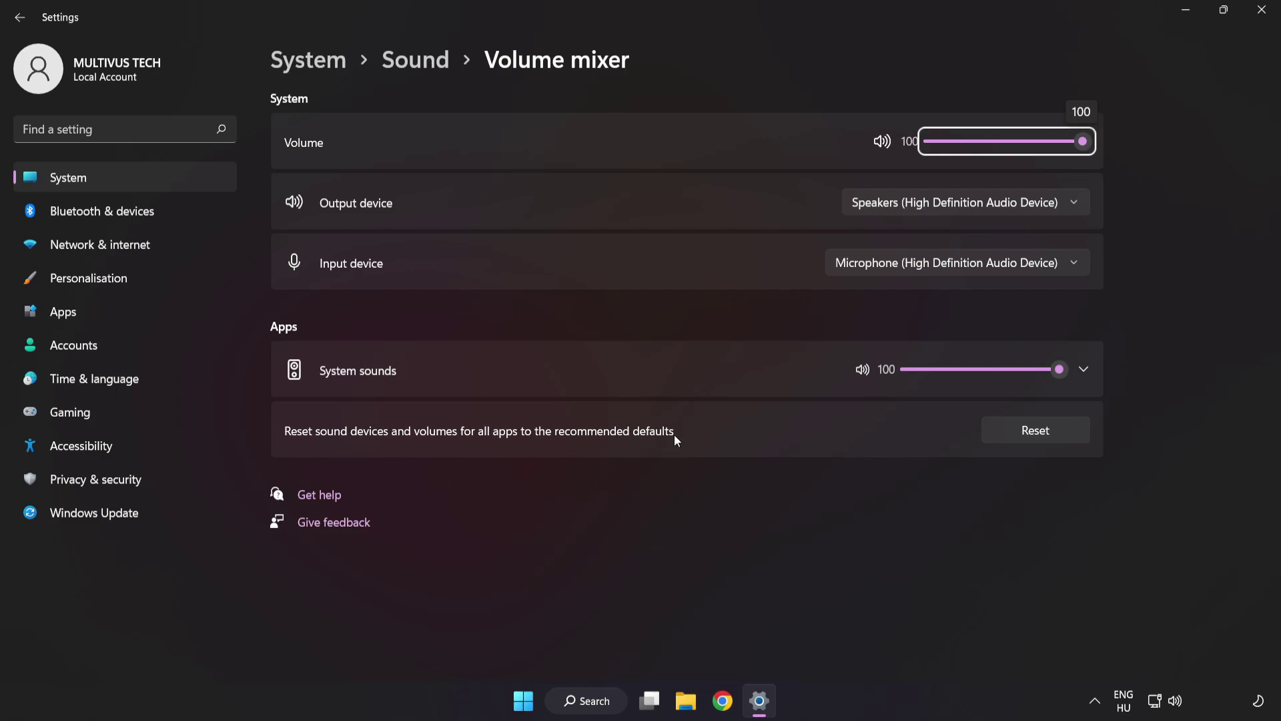
click(1063, 442)
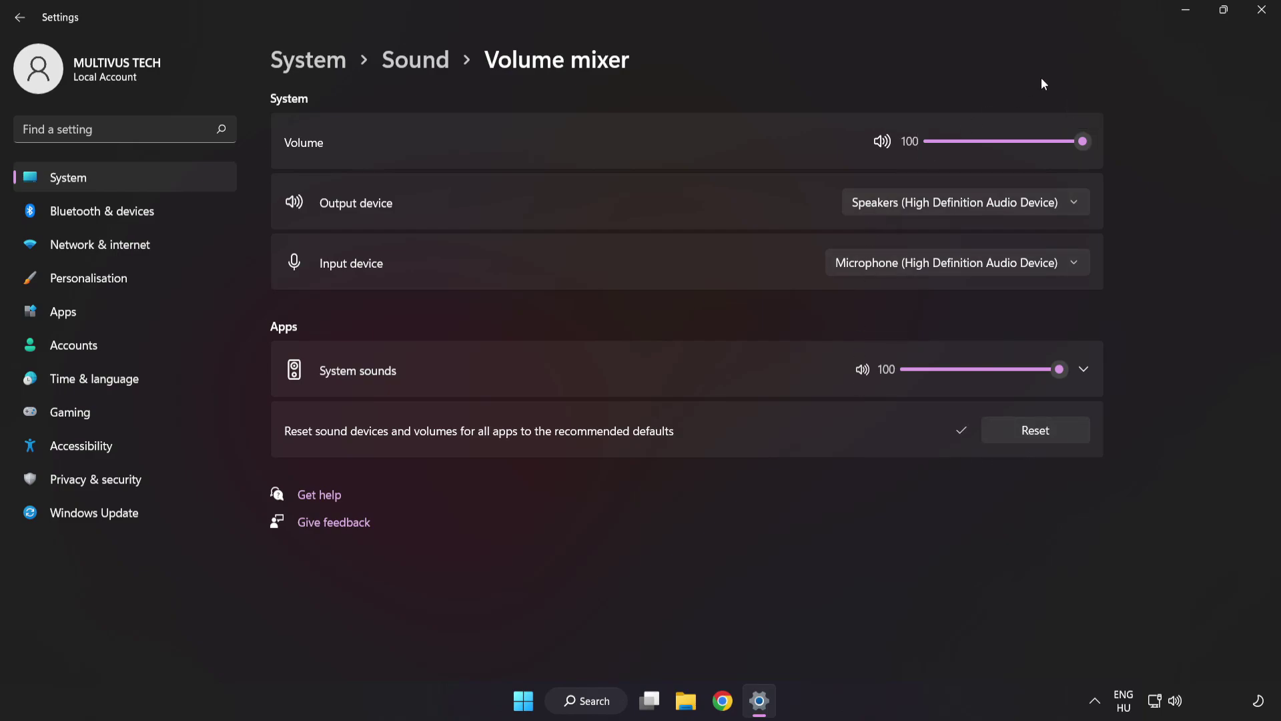
Open the System > Sound page, keep output volume at 100, and scroll to Advanced
click(1263, 15)
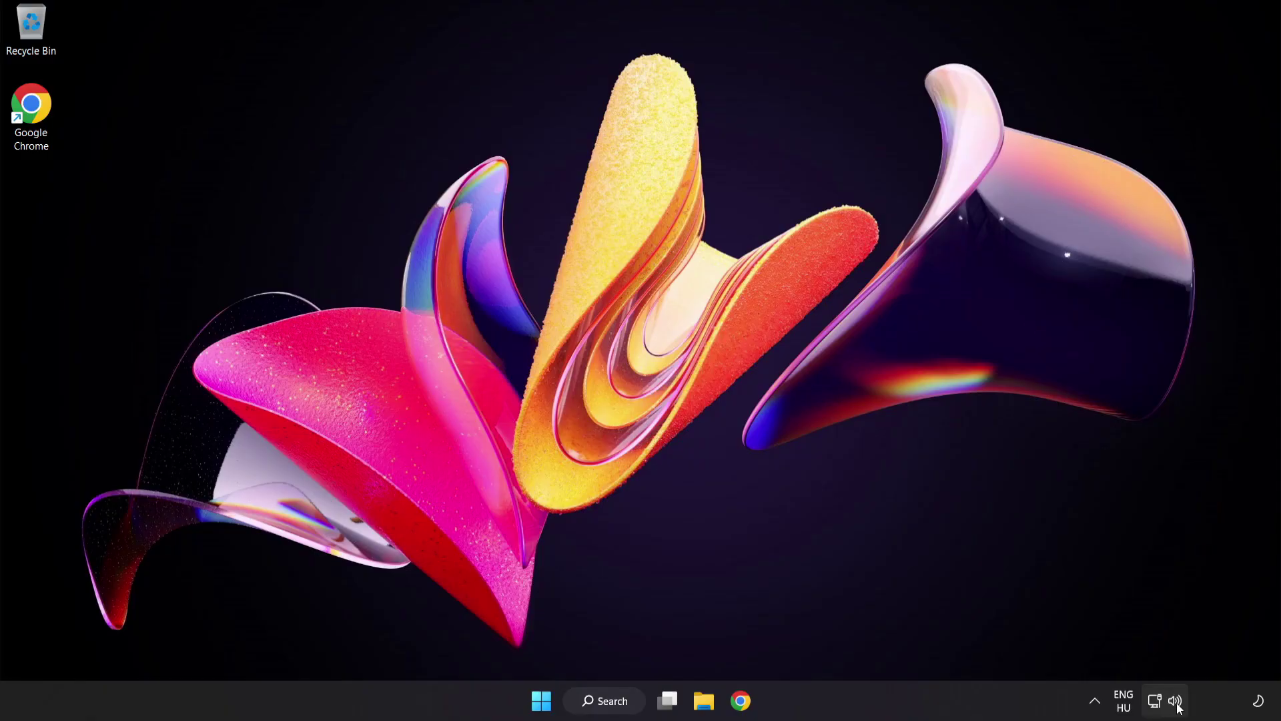
right_click(1176, 702)
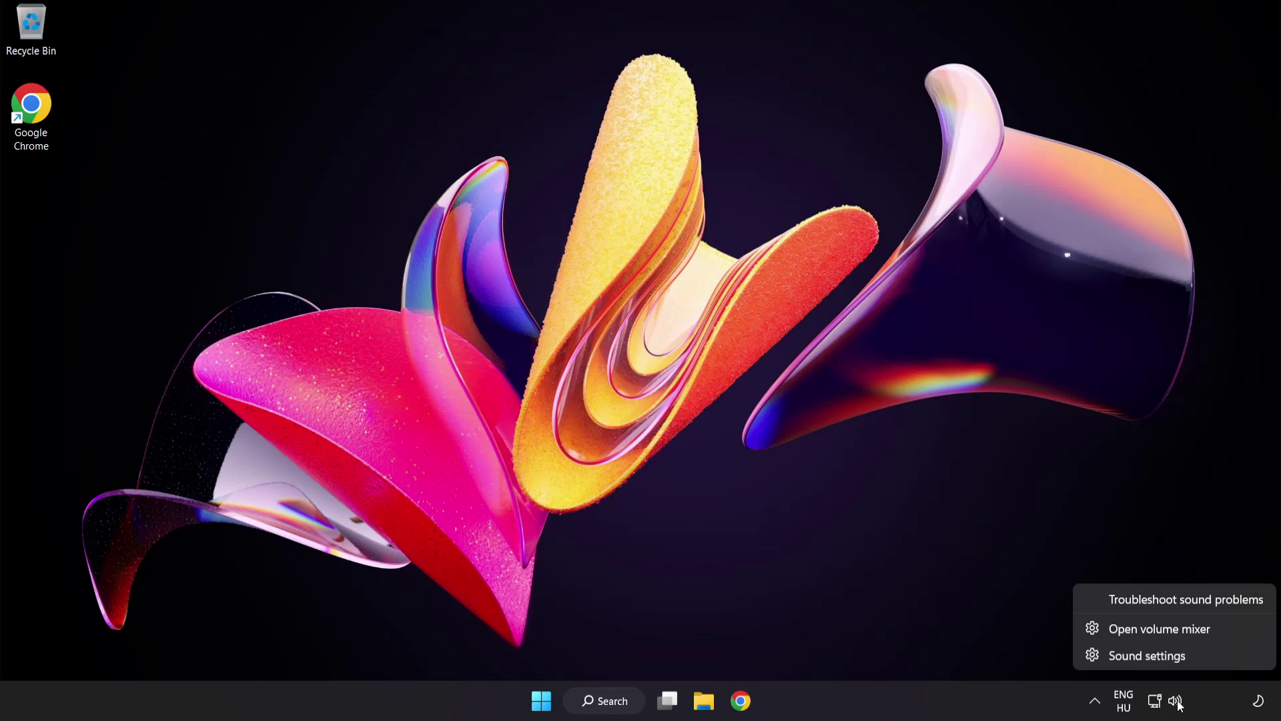
click(1189, 658)
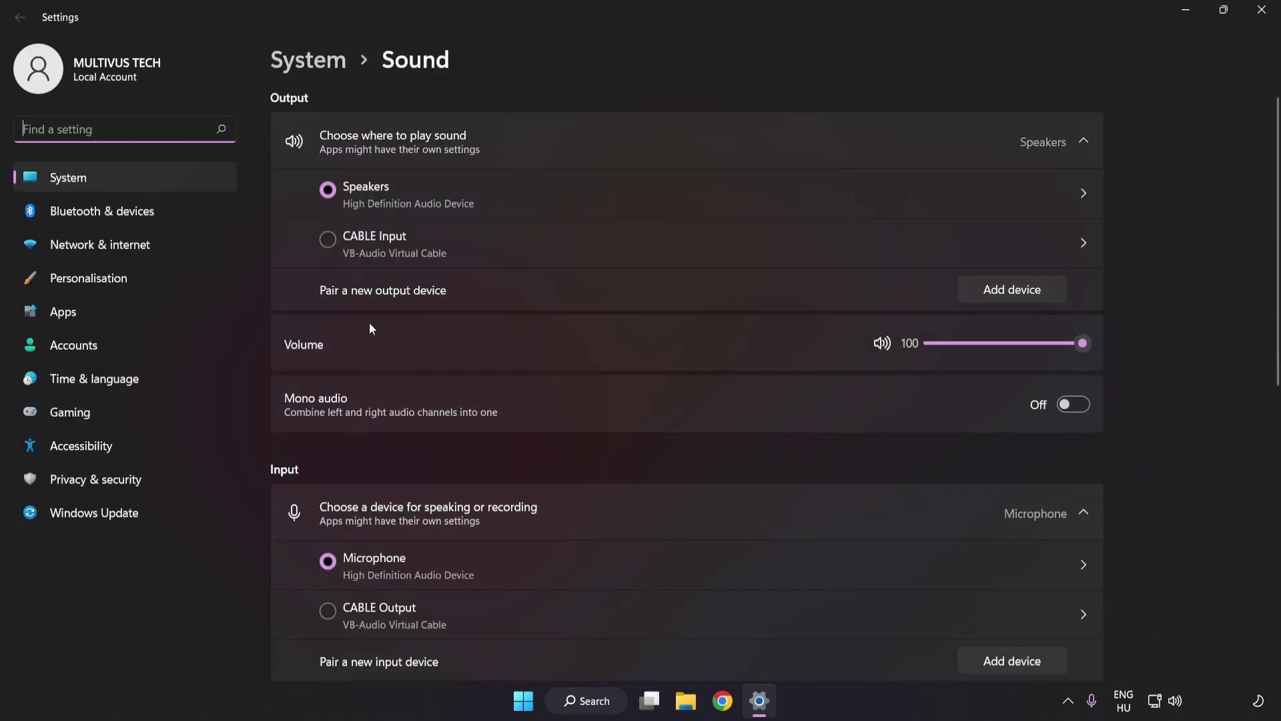
drag(1069, 347, 1203, 348)
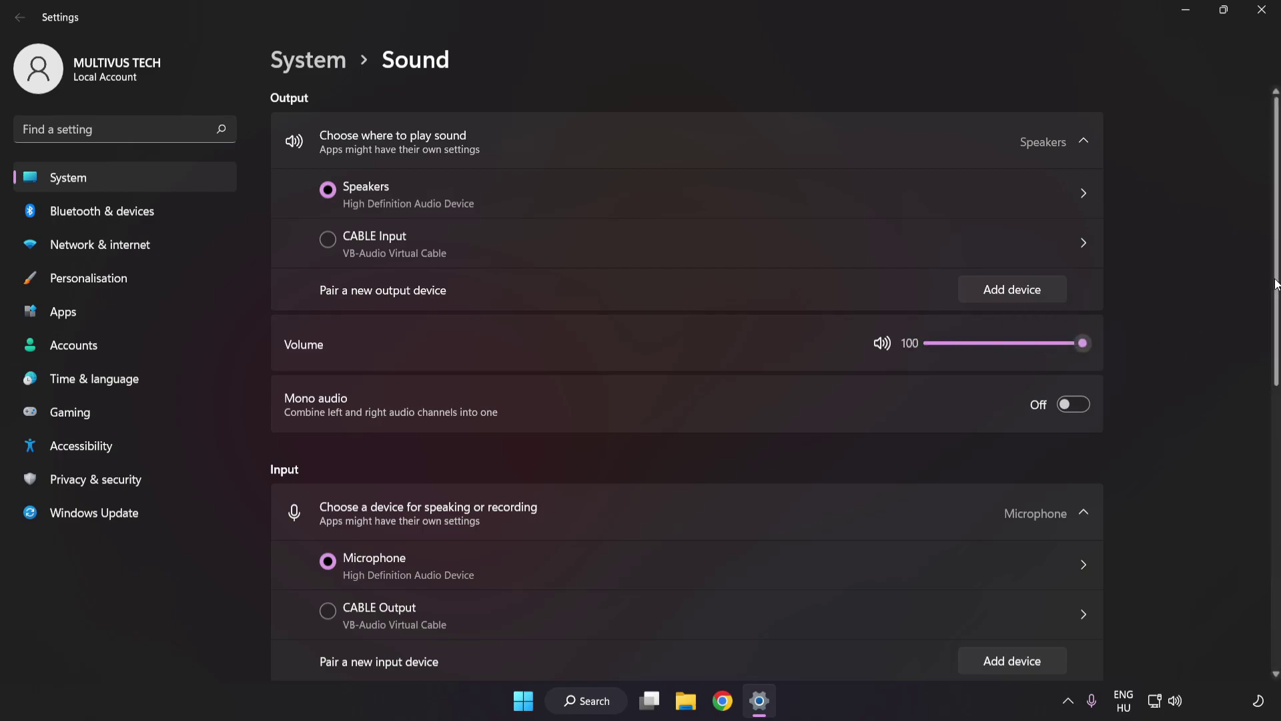
scroll(1259, 447, down, 5)
scroll(1260, 447, down, 3)
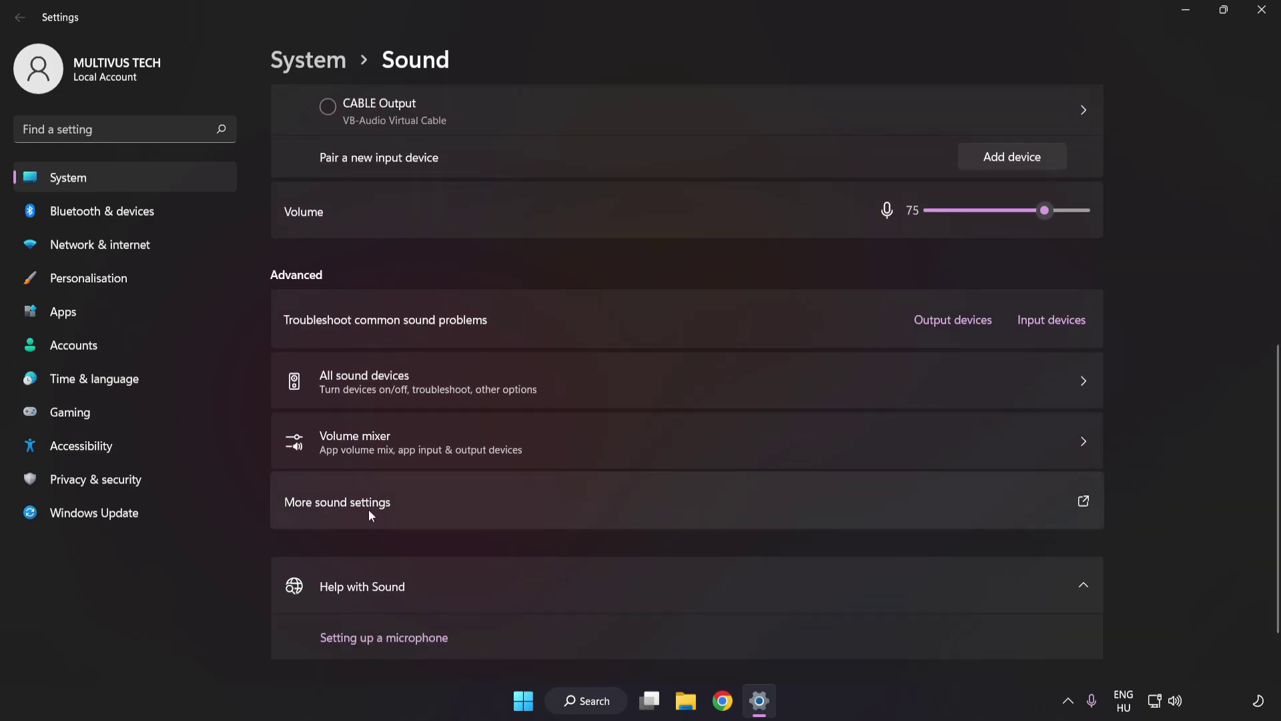
In More sound settings, disable the CABLE Input playback device and select Speakers
click(590, 500)
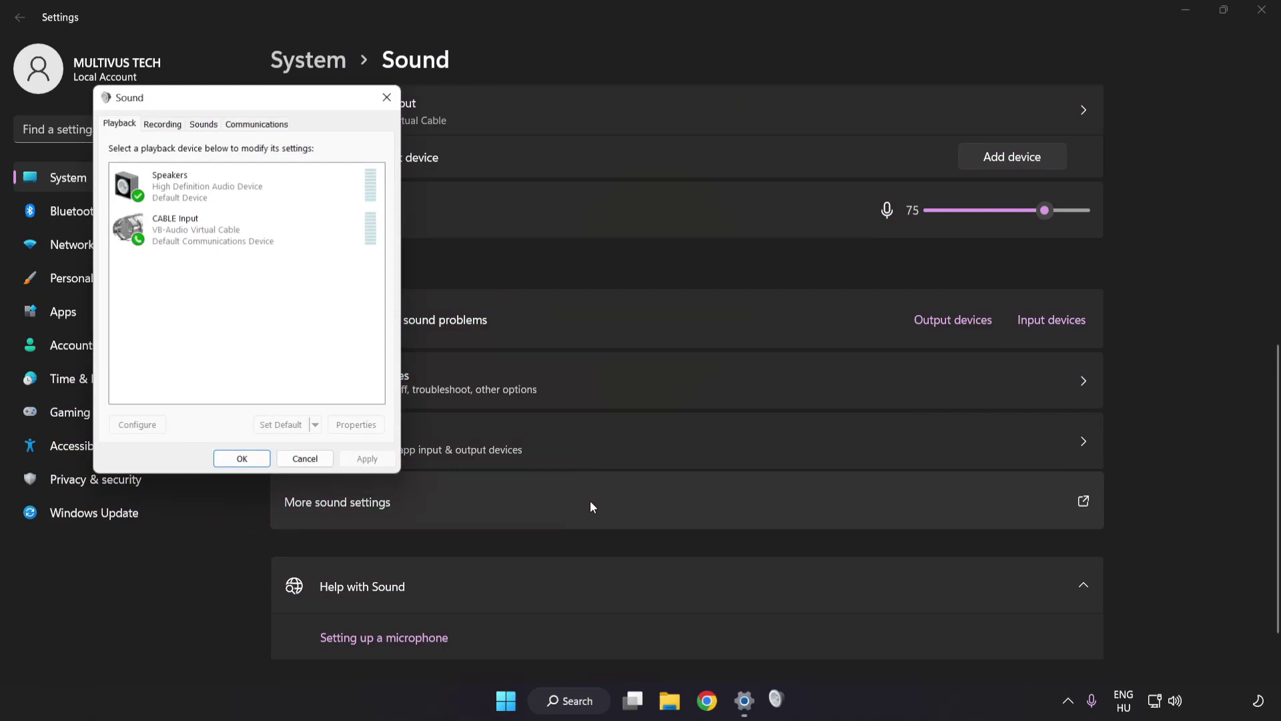
drag(252, 102, 640, 190)
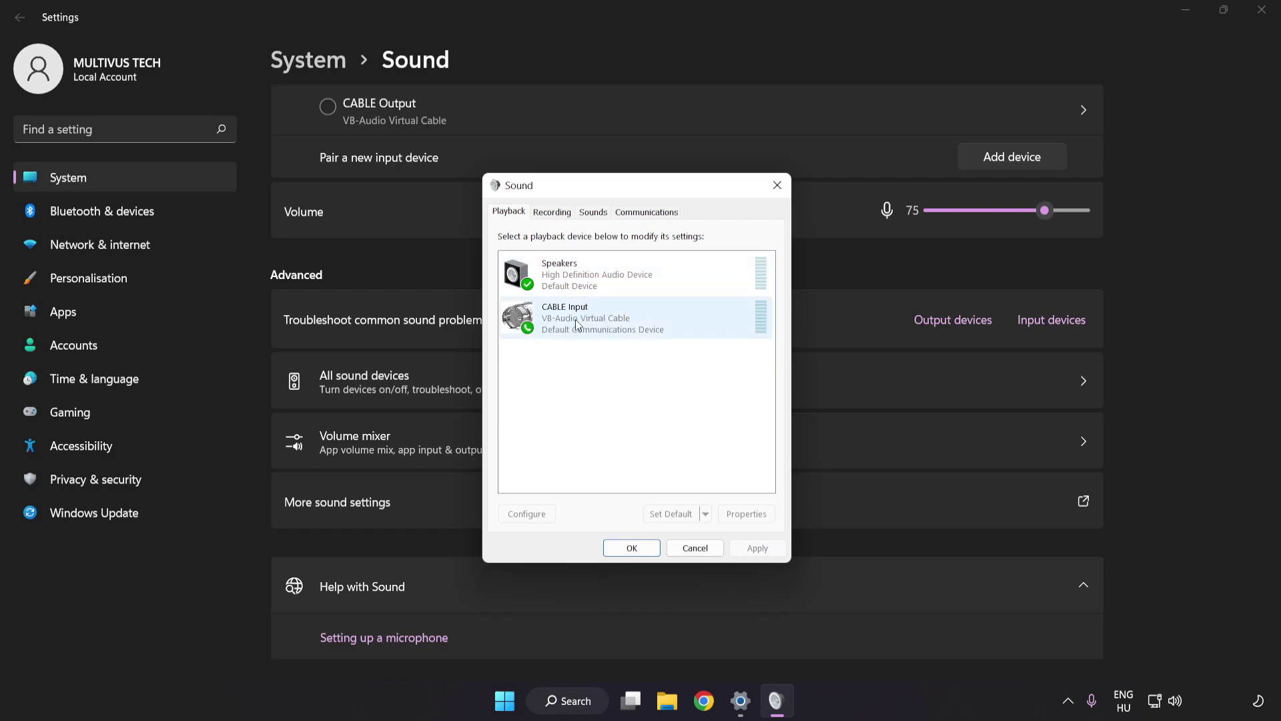
right_click(625, 324)
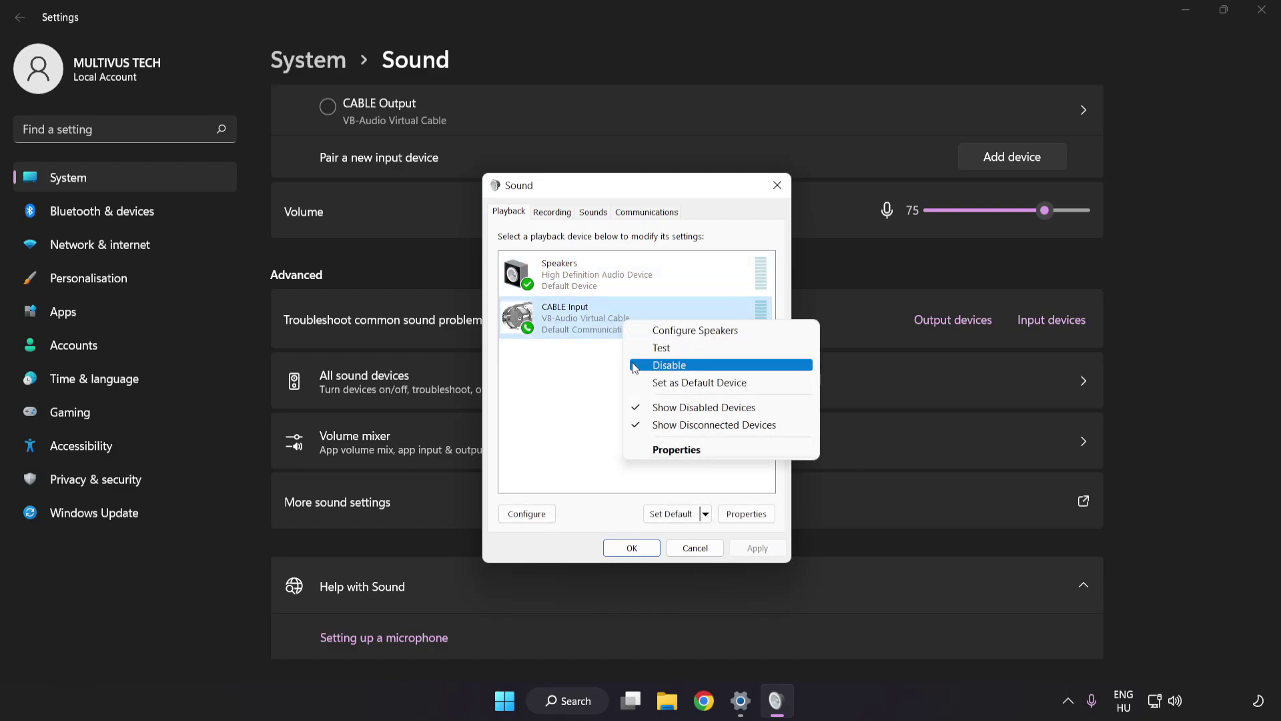
click(685, 367)
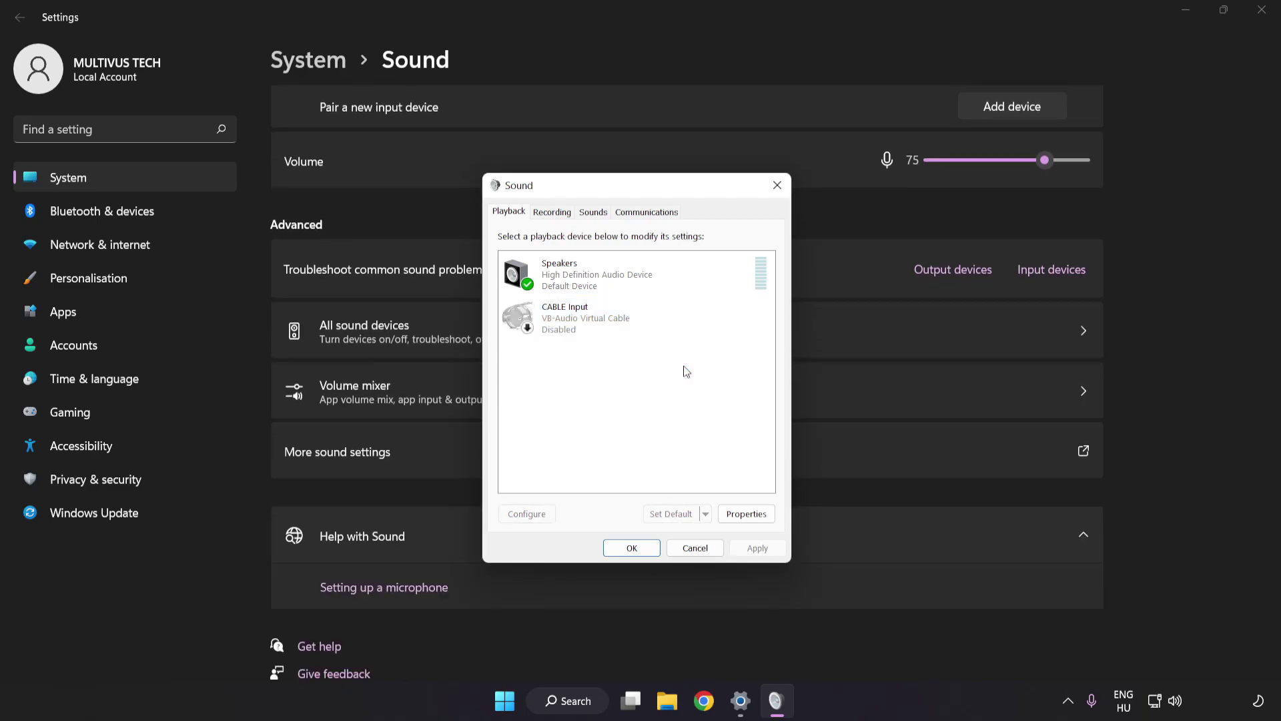
click(600, 281)
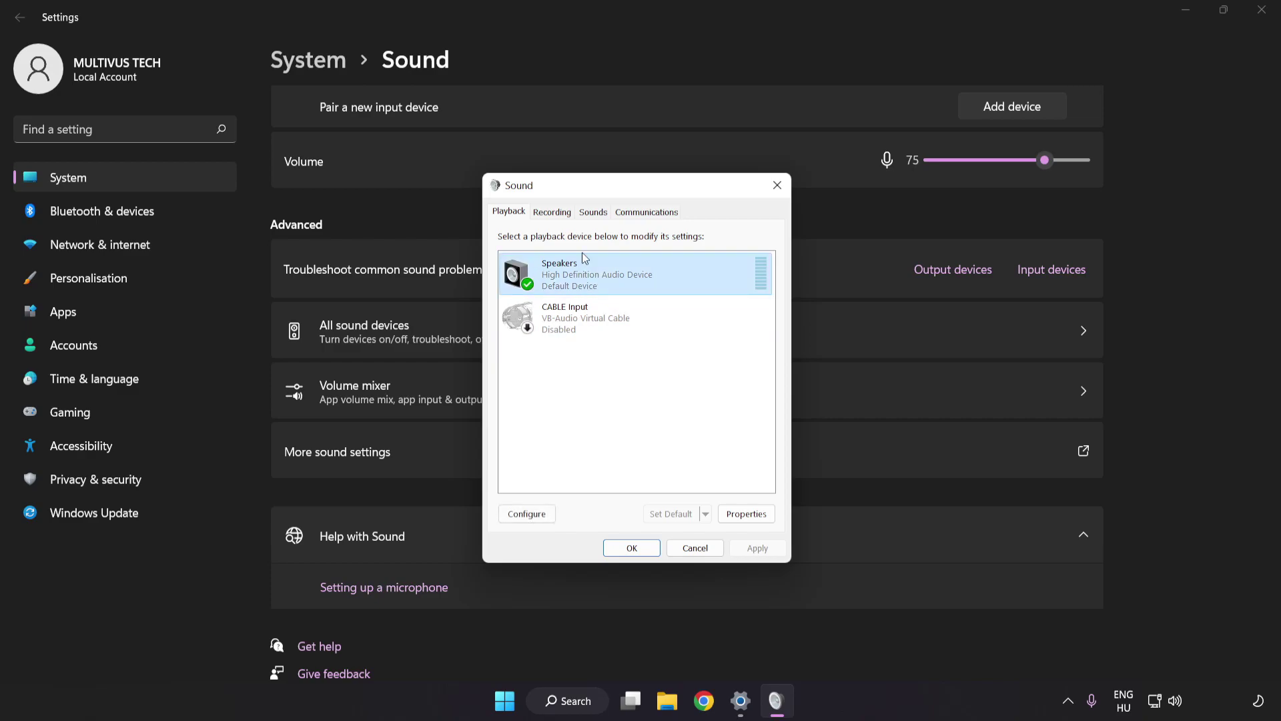
Configure Speakers as 7.1 Surround with all optional and full-range front and surround speakers
right_click(669, 278)
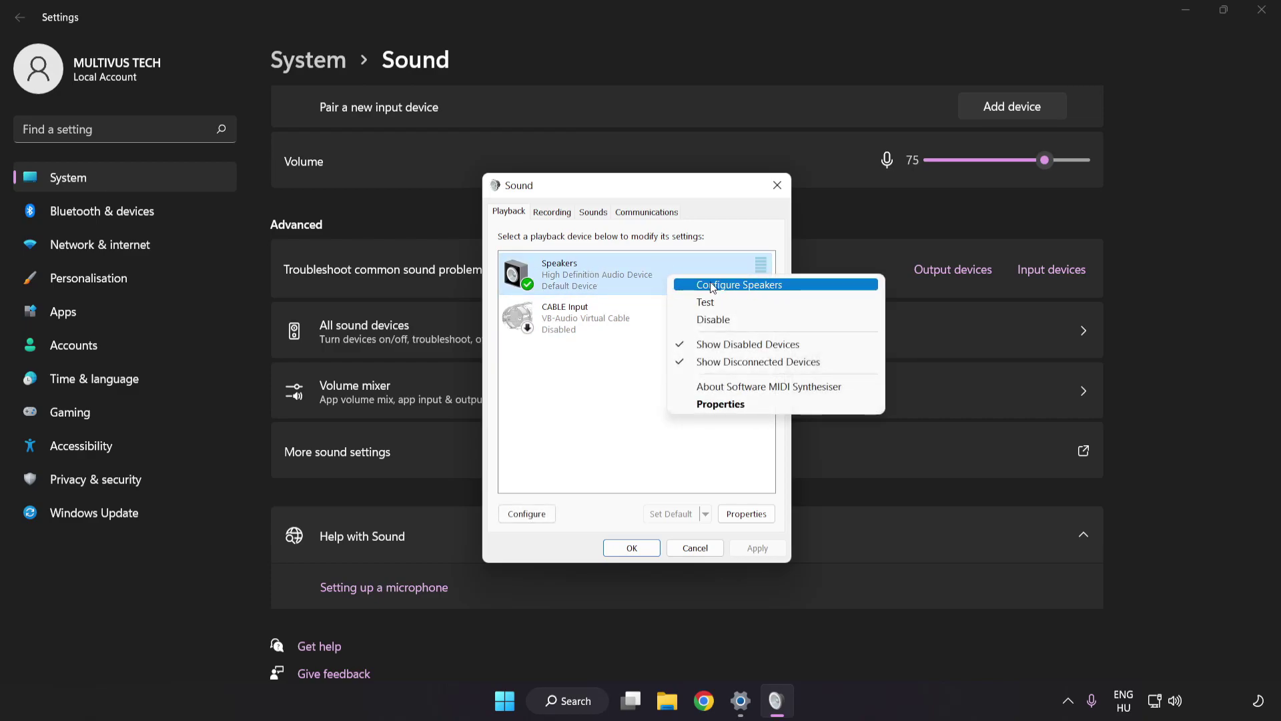
click(795, 286)
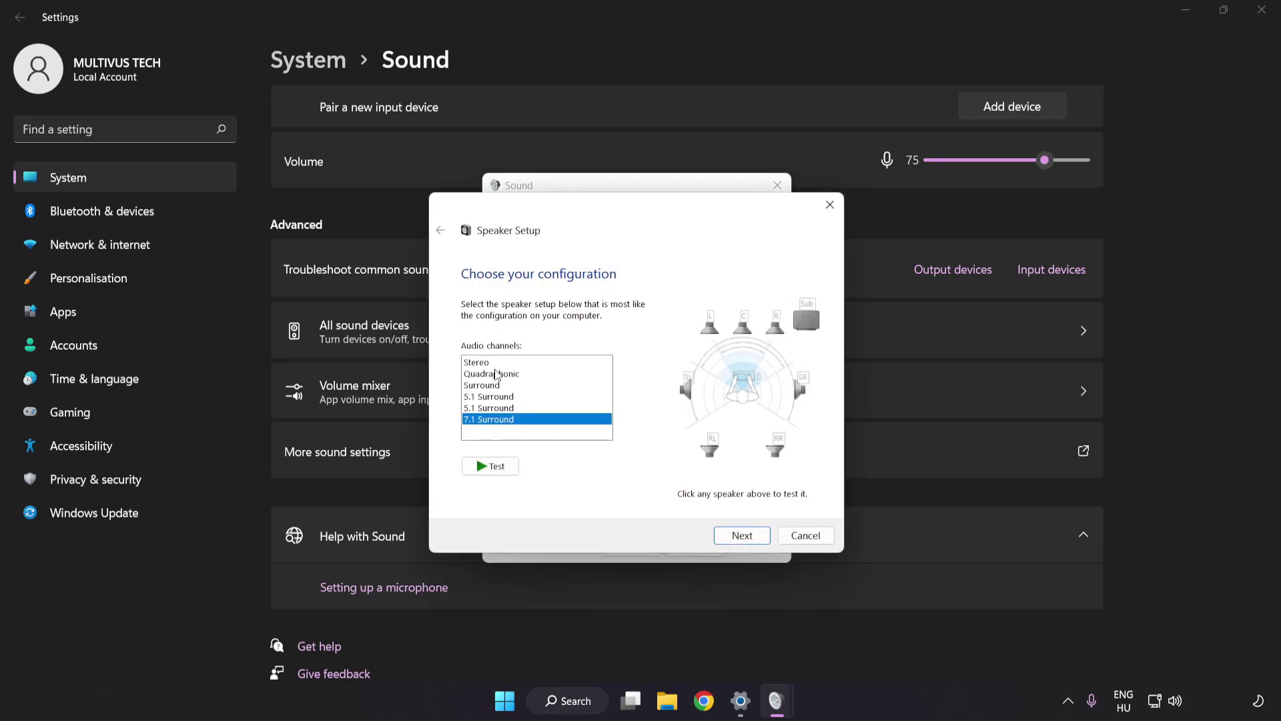
drag(496, 362, 497, 429)
click(742, 536)
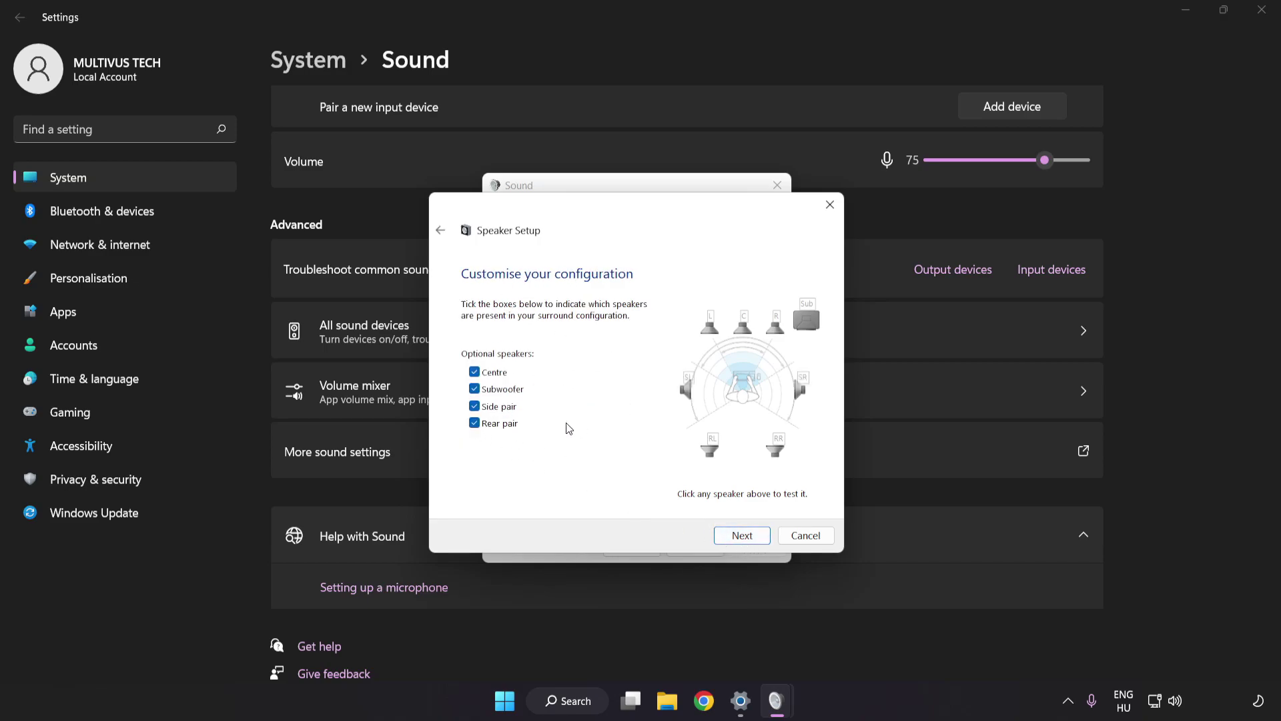
click(742, 536)
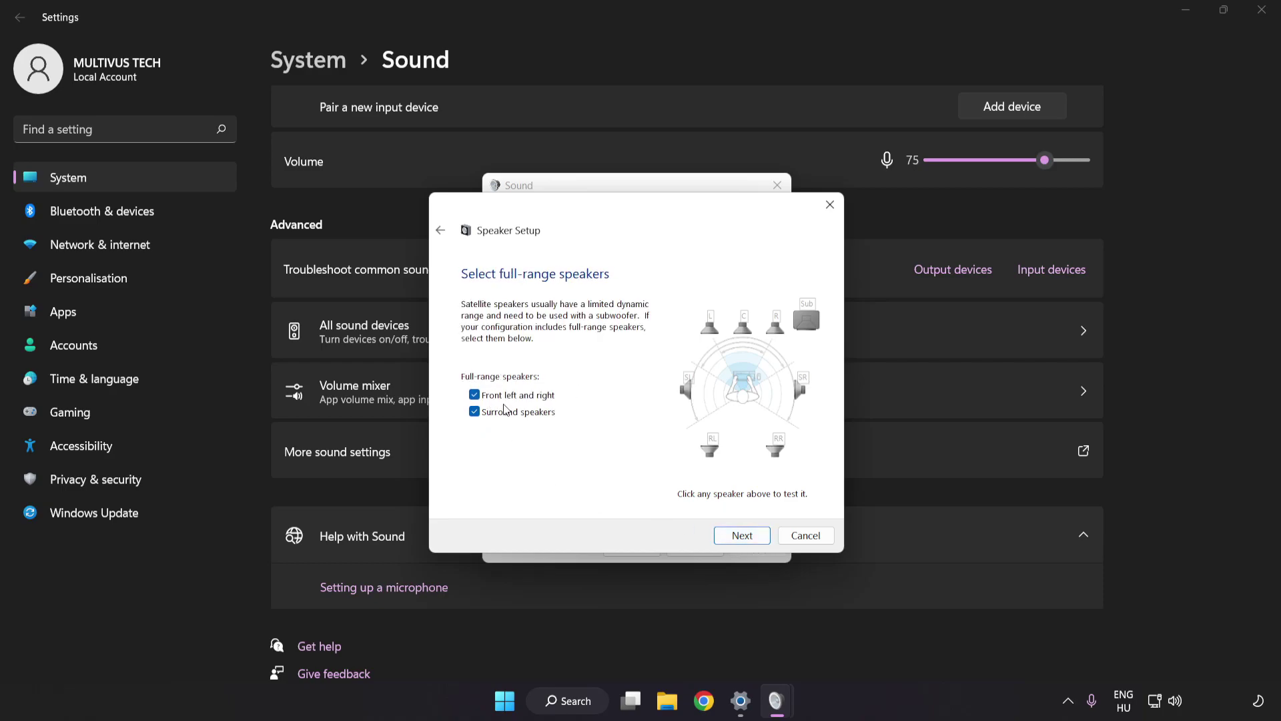
click(734, 537)
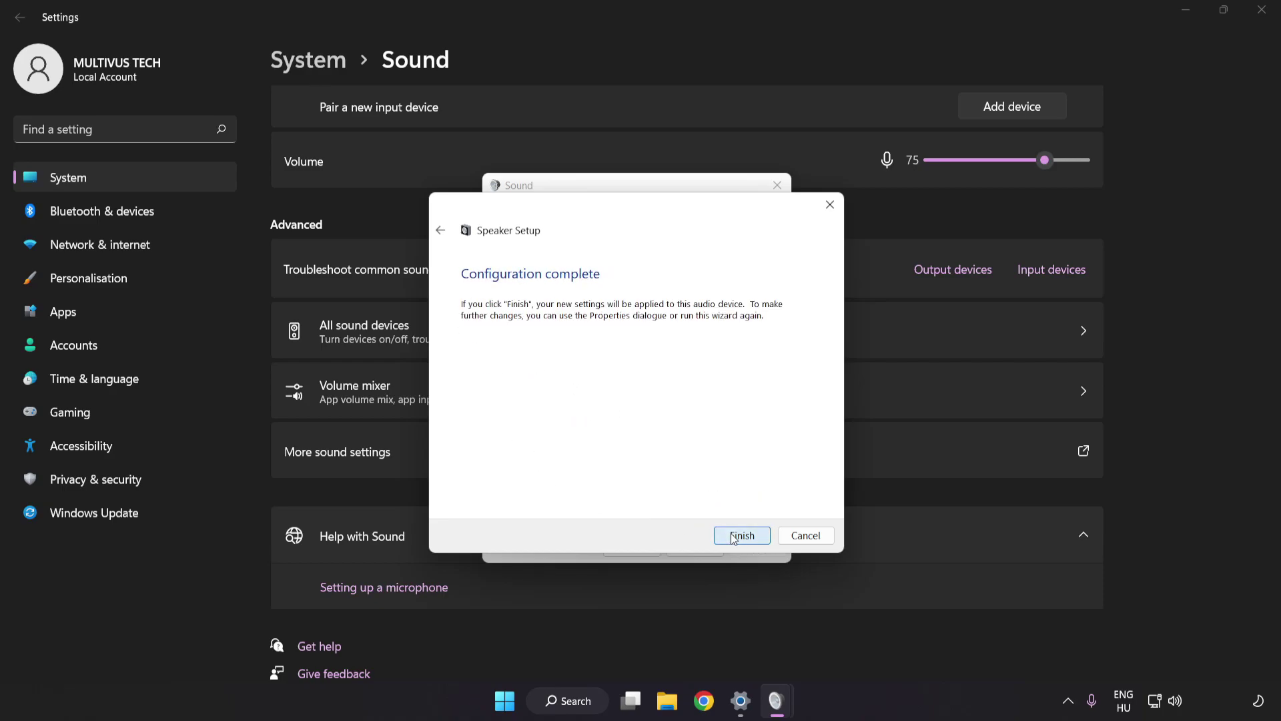
click(734, 536)
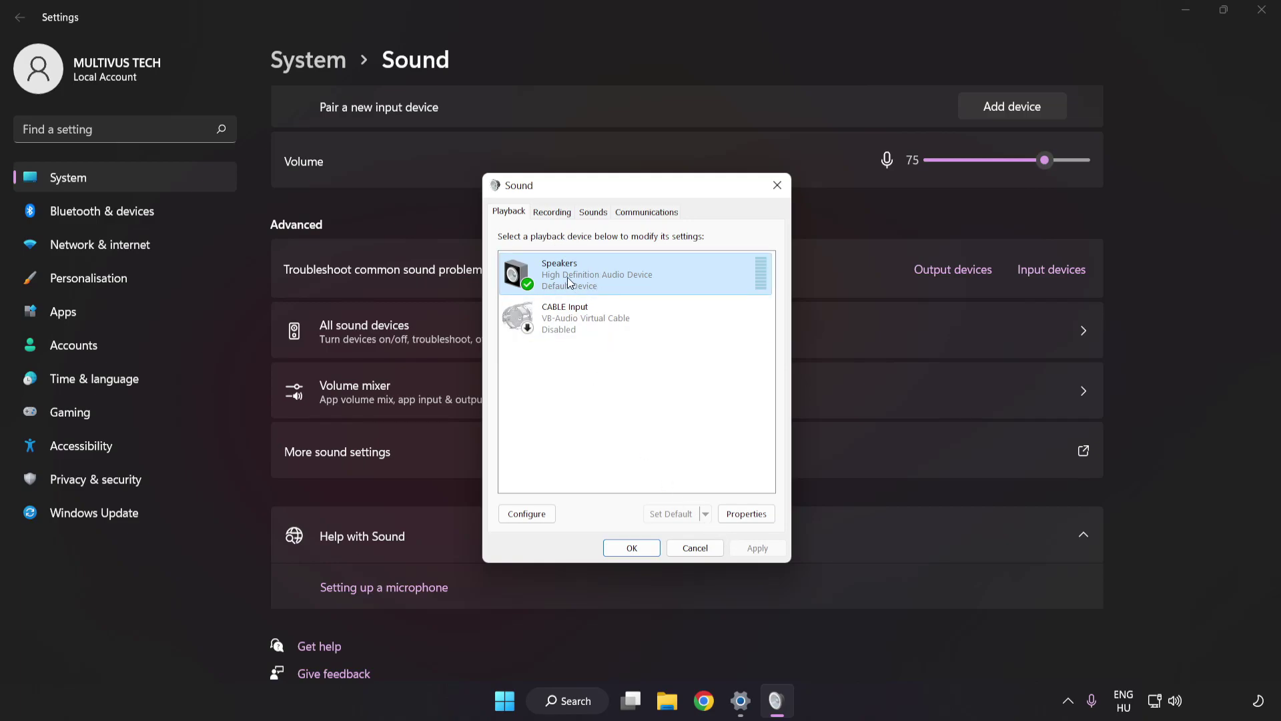
In Speakers Properties, tick Disable all enhancements on the Enhancements tab and apply it
click(753, 522)
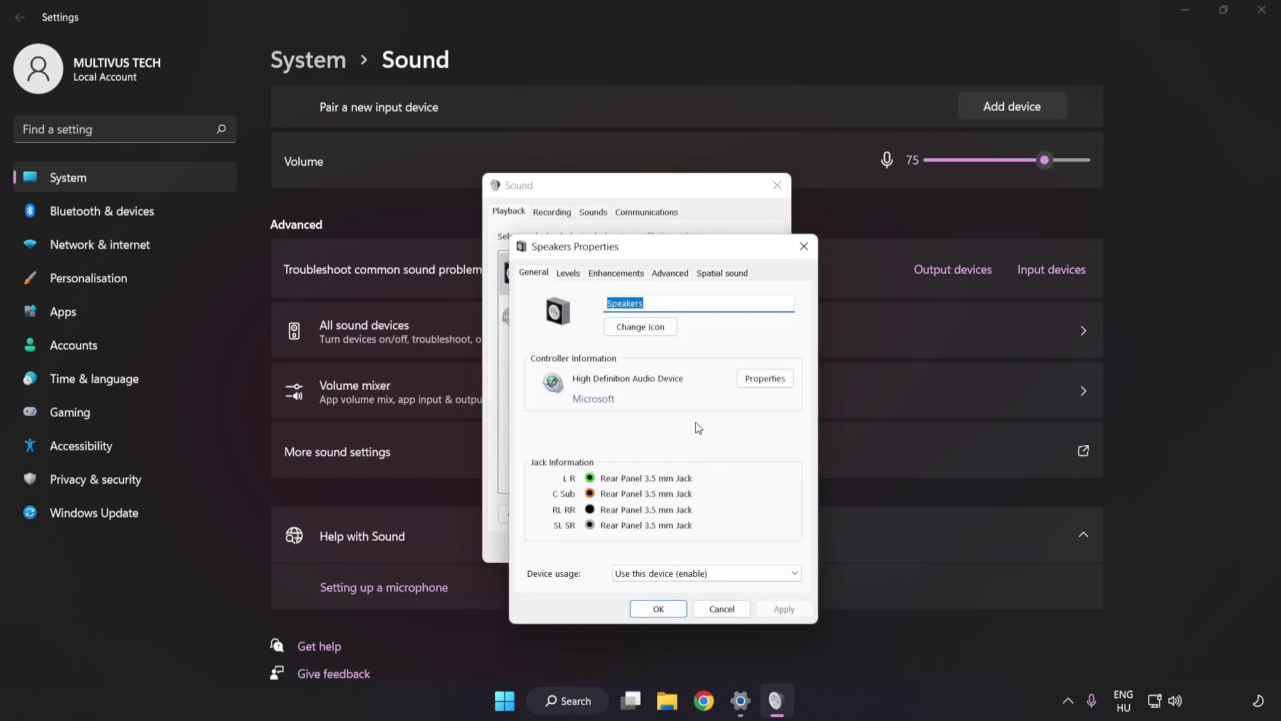
drag(639, 224, 629, 203)
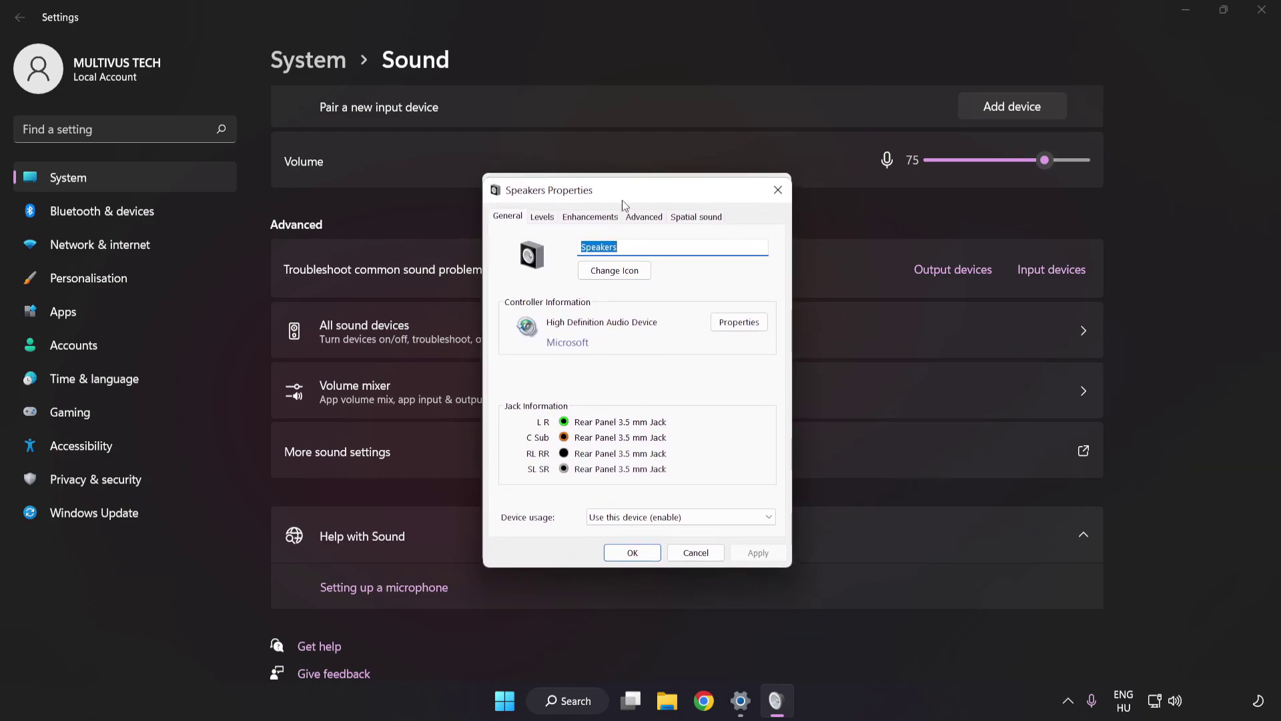
click(580, 219)
click(510, 285)
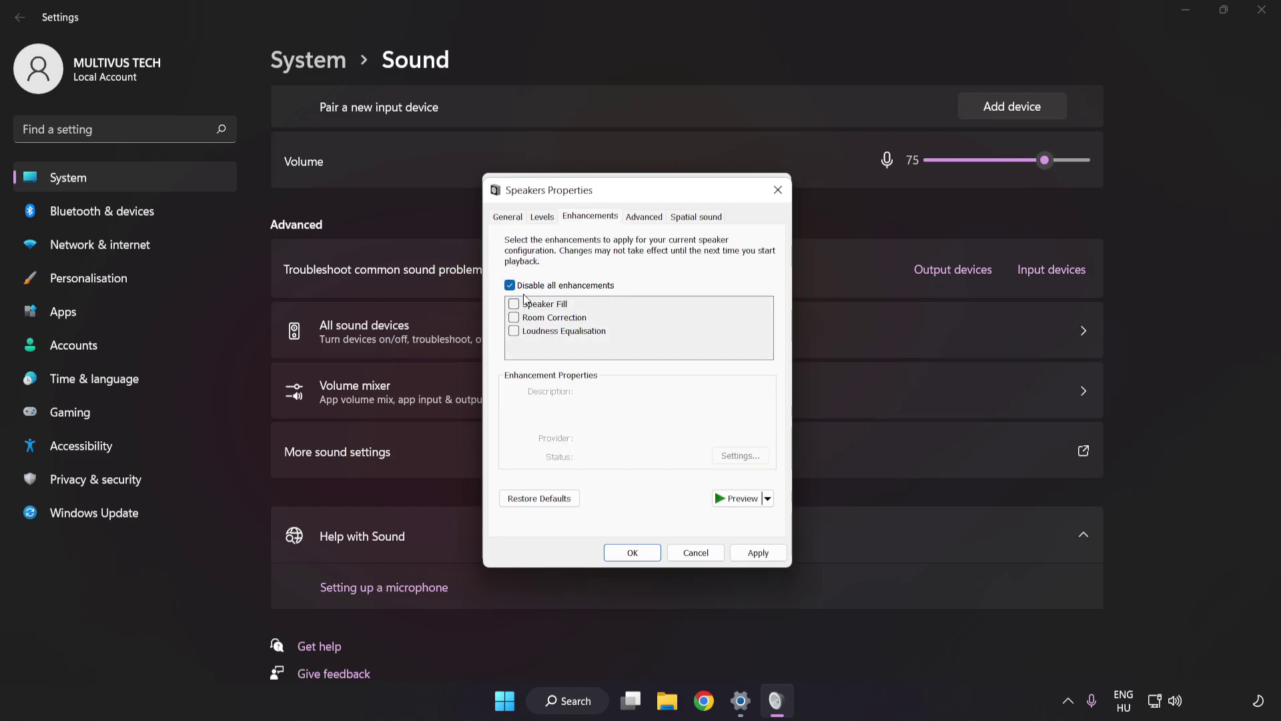
click(758, 552)
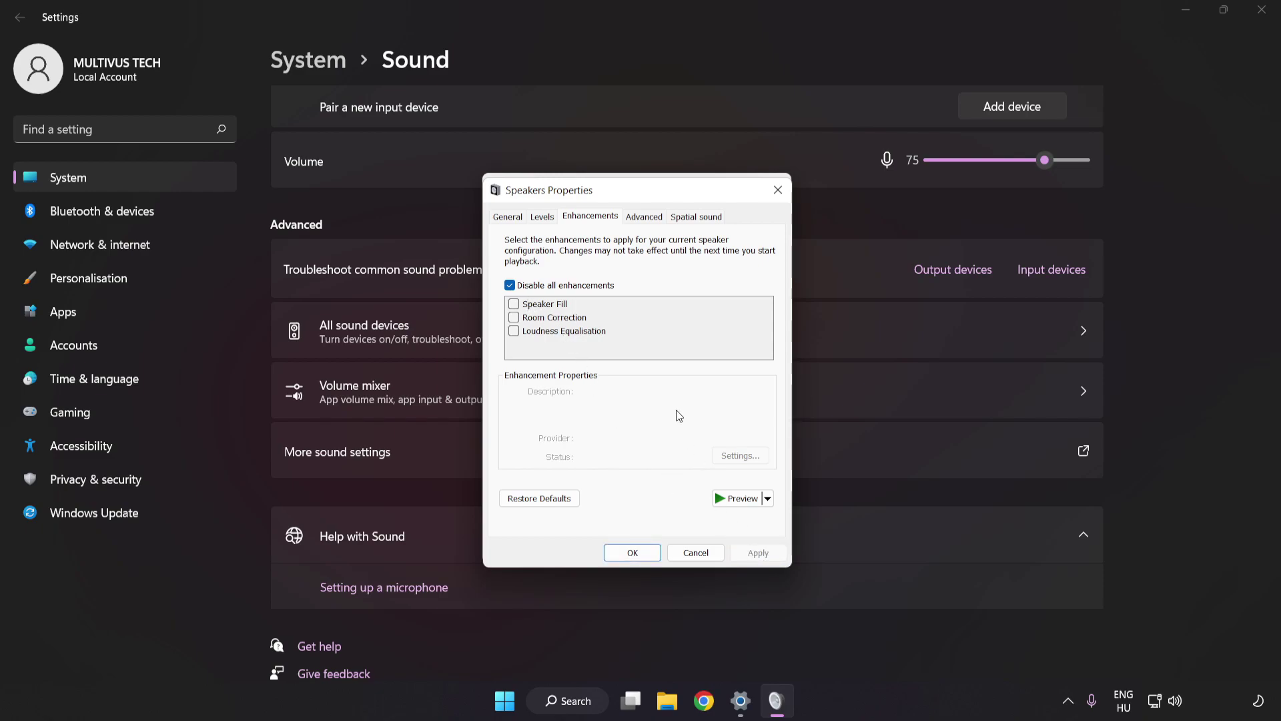
Set the Speakers default format to 16 bit, 48000 Hz (DVD Quality) and close both dialogs with OK
click(641, 220)
click(641, 298)
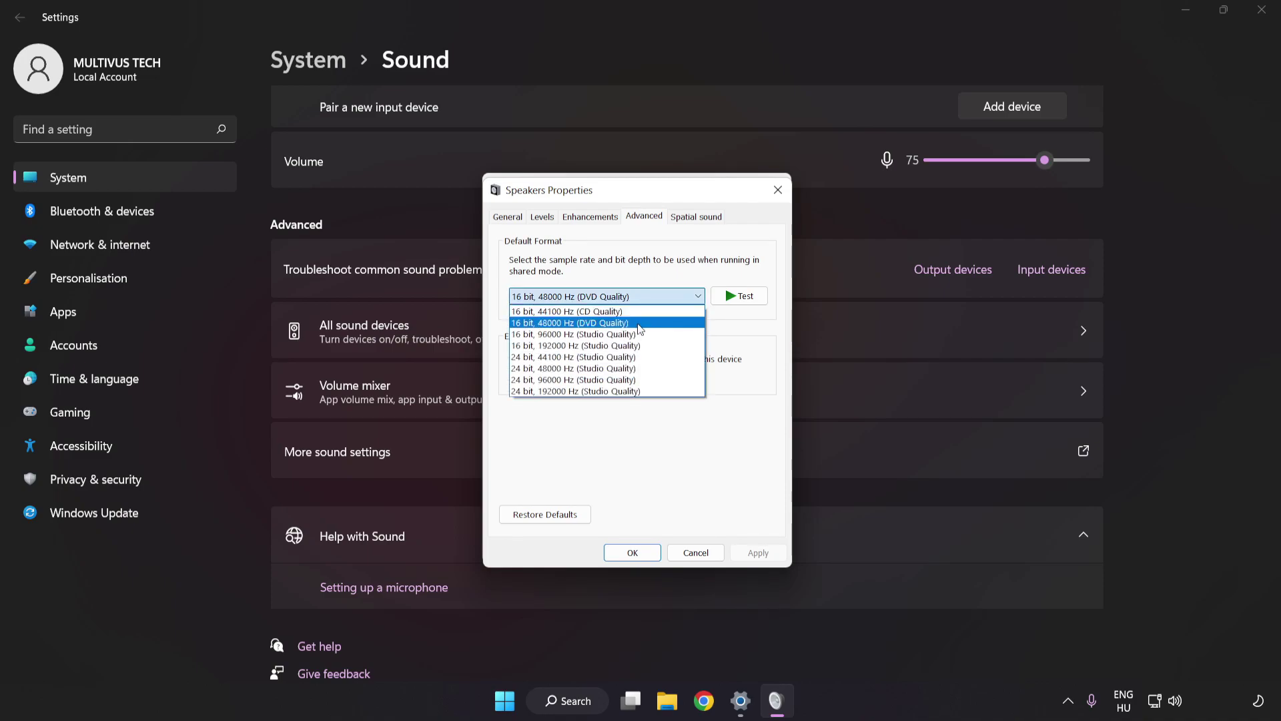
click(642, 323)
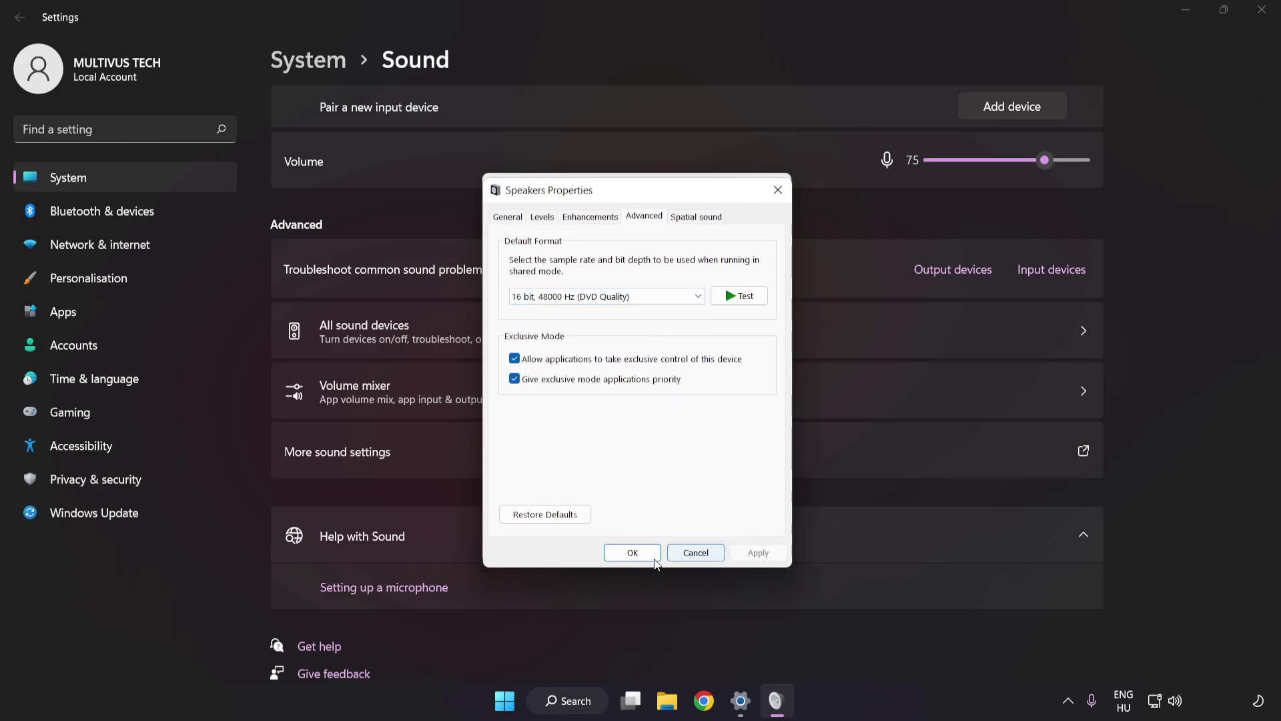
click(631, 554)
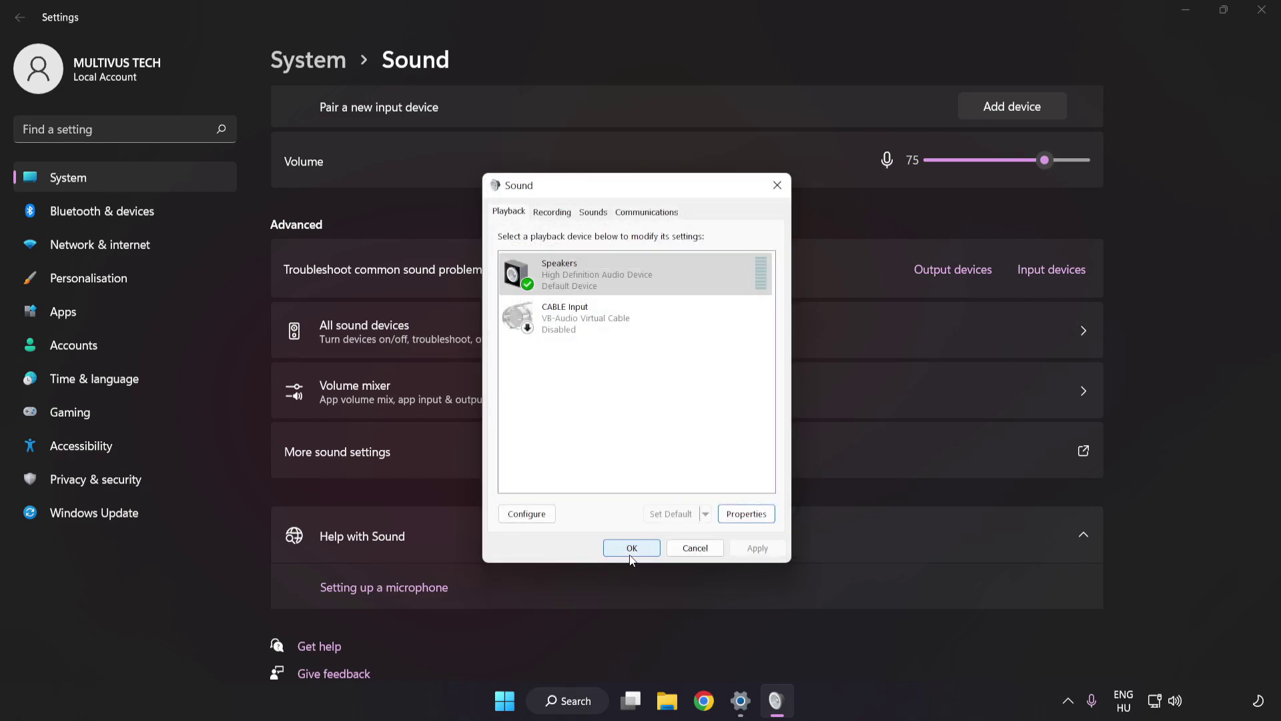
click(632, 554)
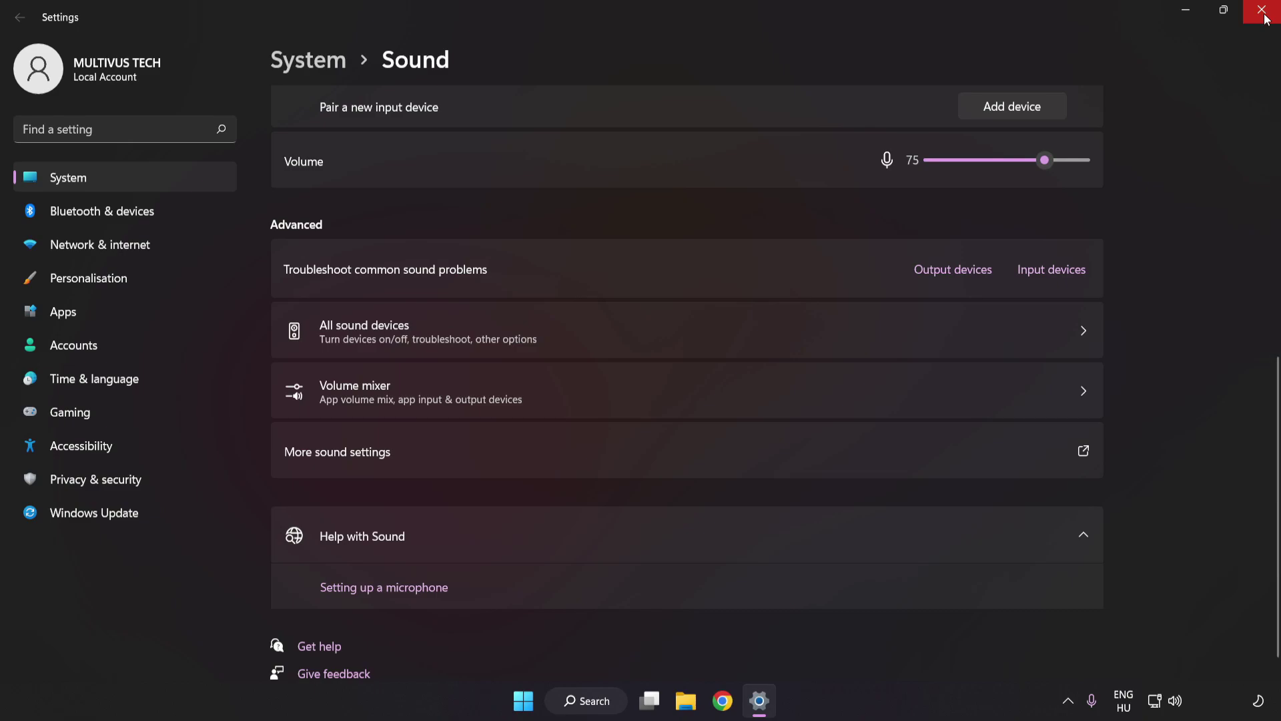
Close Settings and search the Start menu for 'device manager'
click(1263, 11)
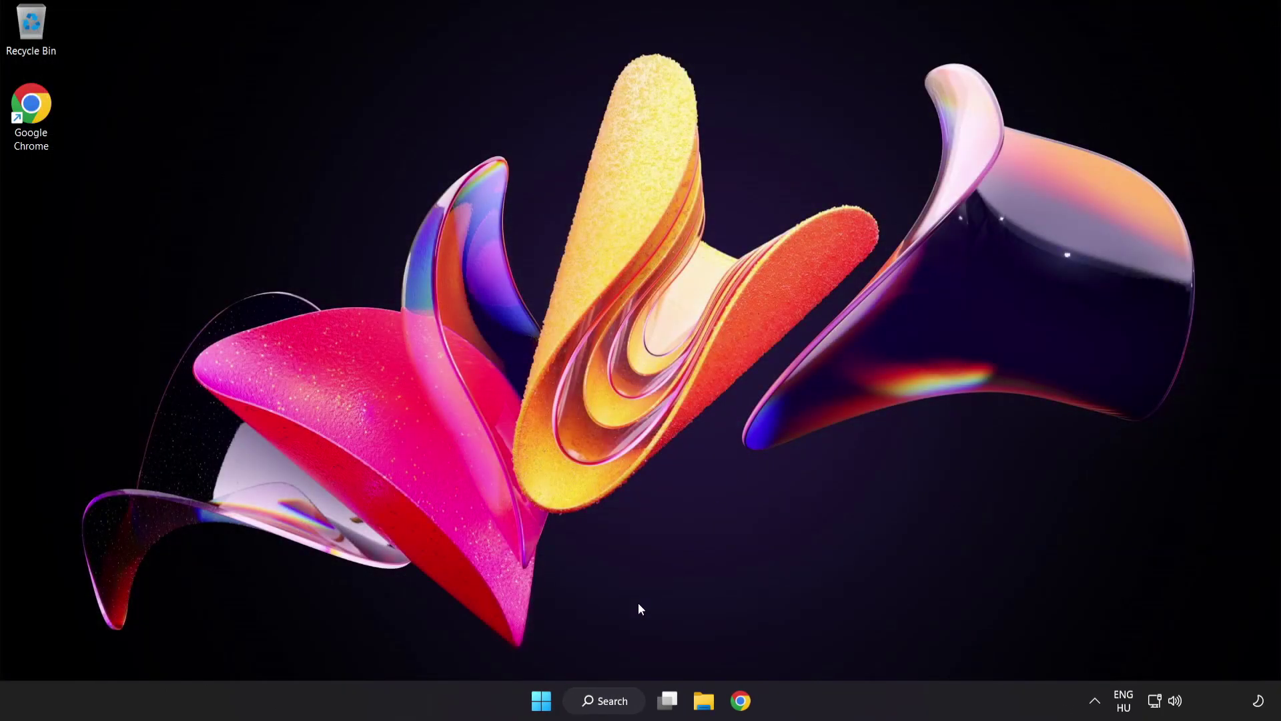
click(541, 702)
click(847, 643)
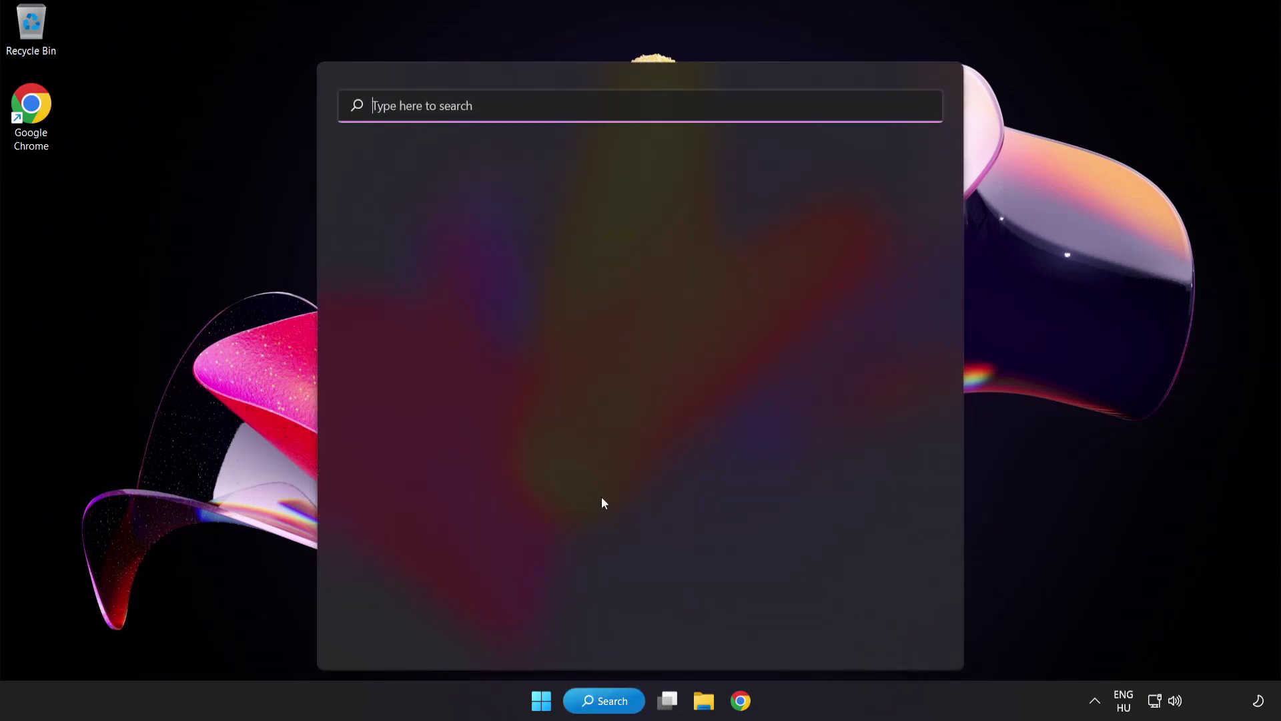
text(dev)
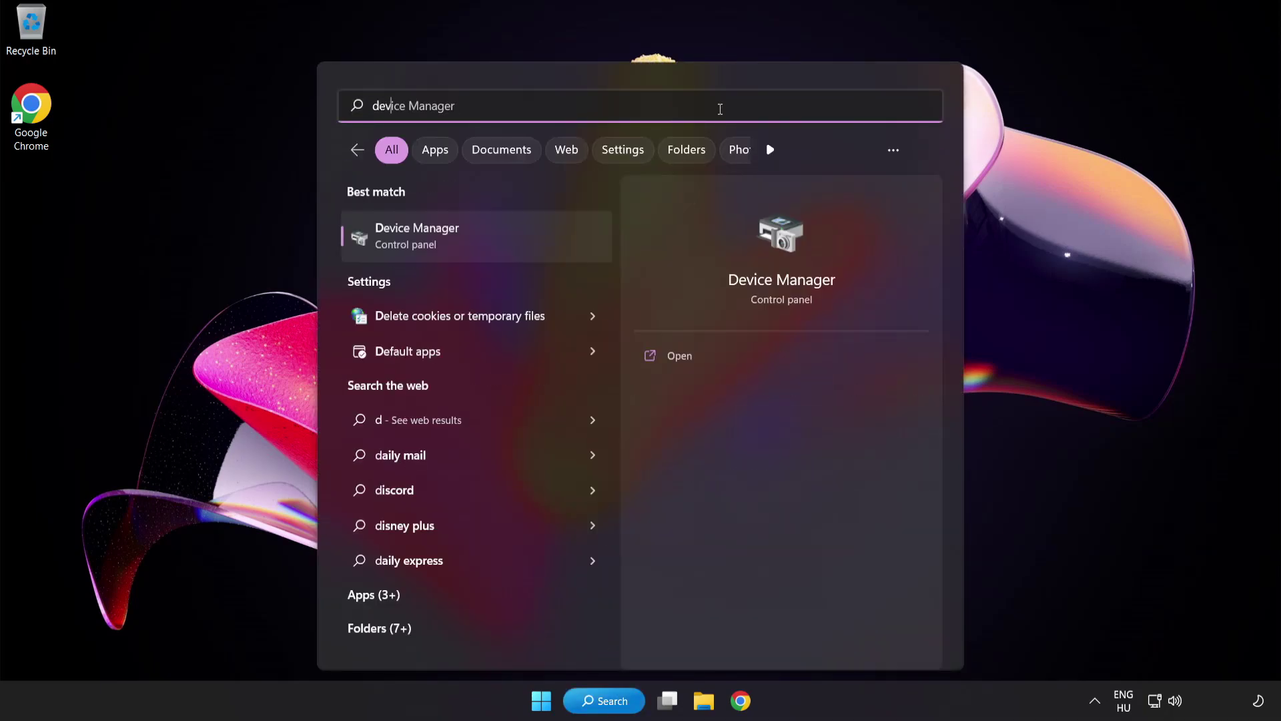
text(ice manager)
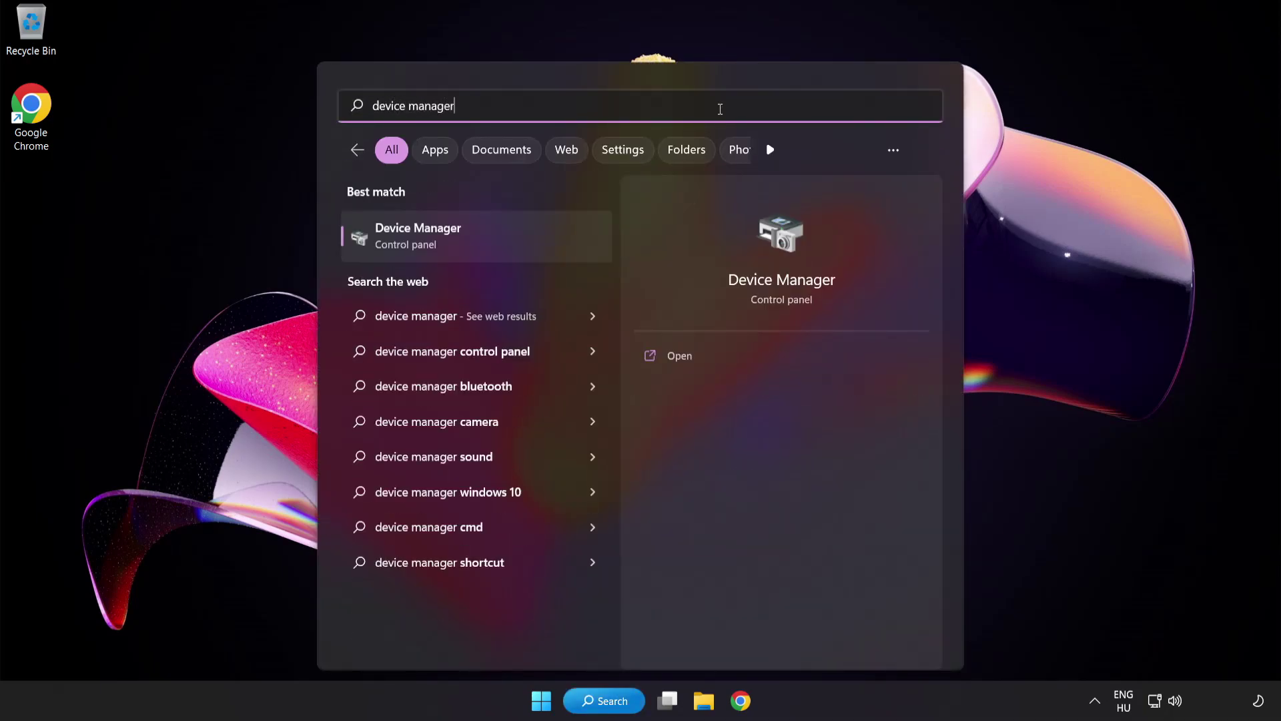
Open Device Manager, expand Sound, video and game controllers, and right-click High Definition Audio Device
click(497, 239)
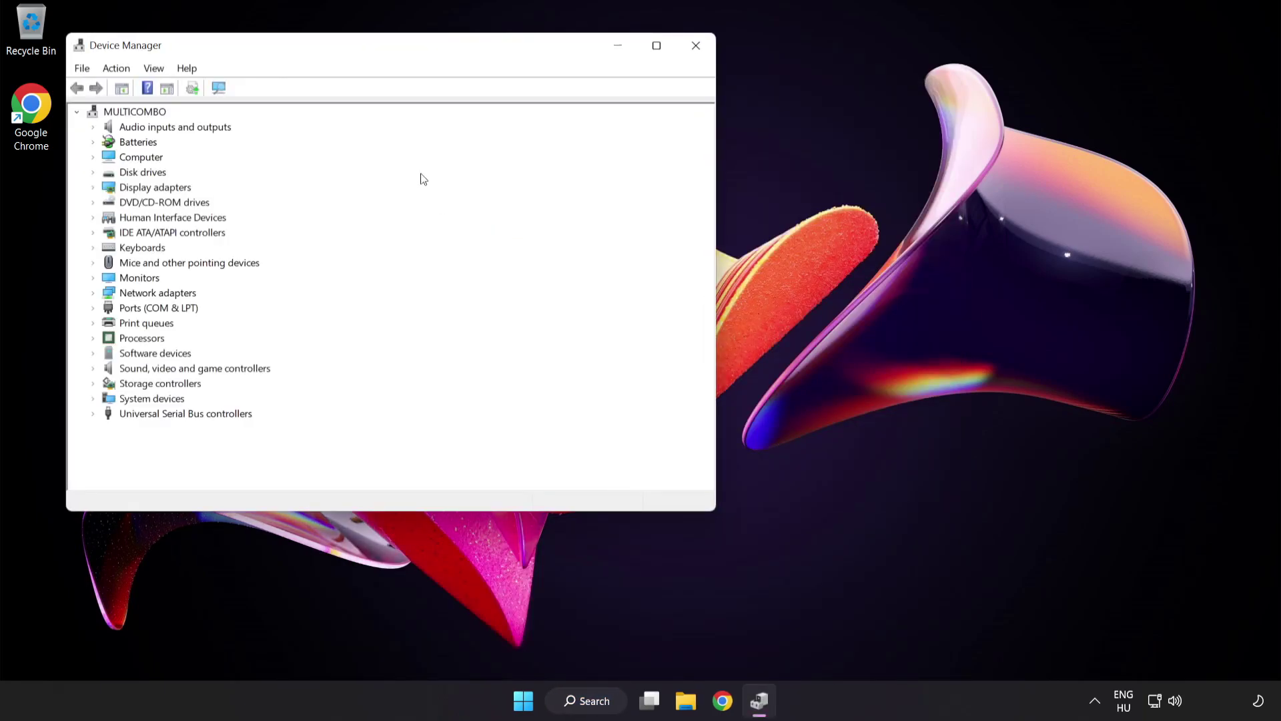
drag(376, 54, 614, 139)
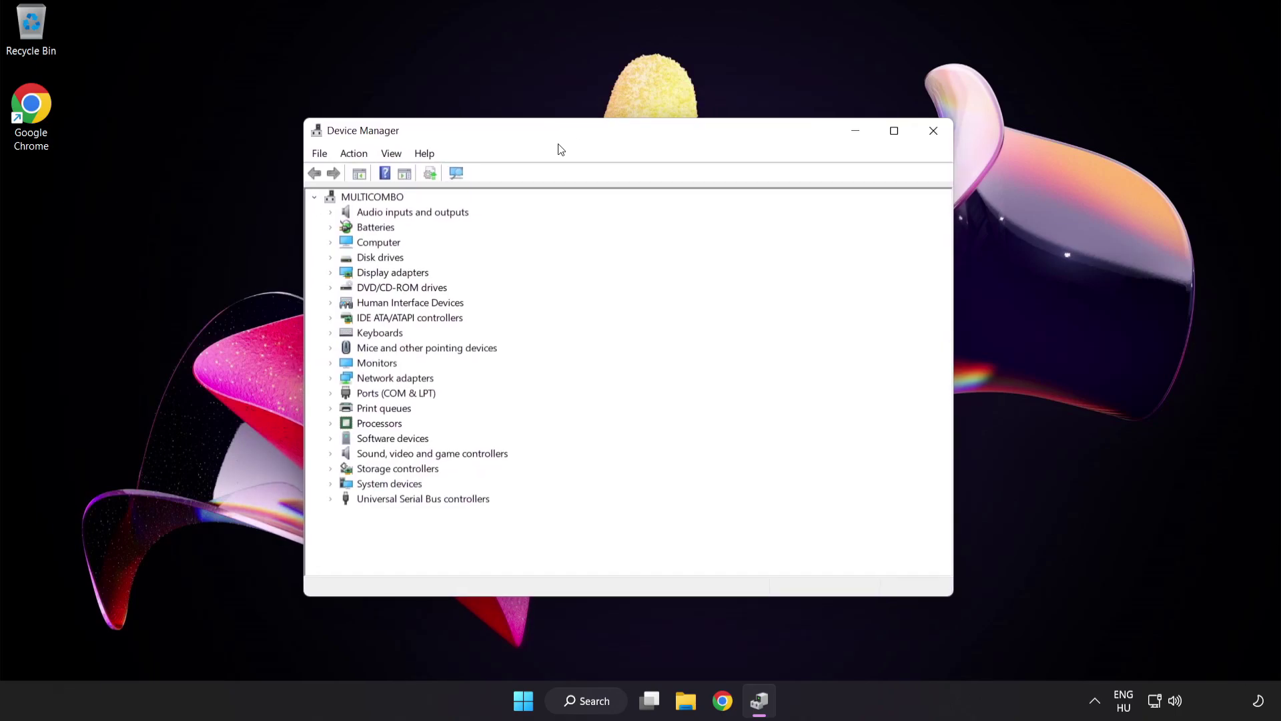
click(471, 453)
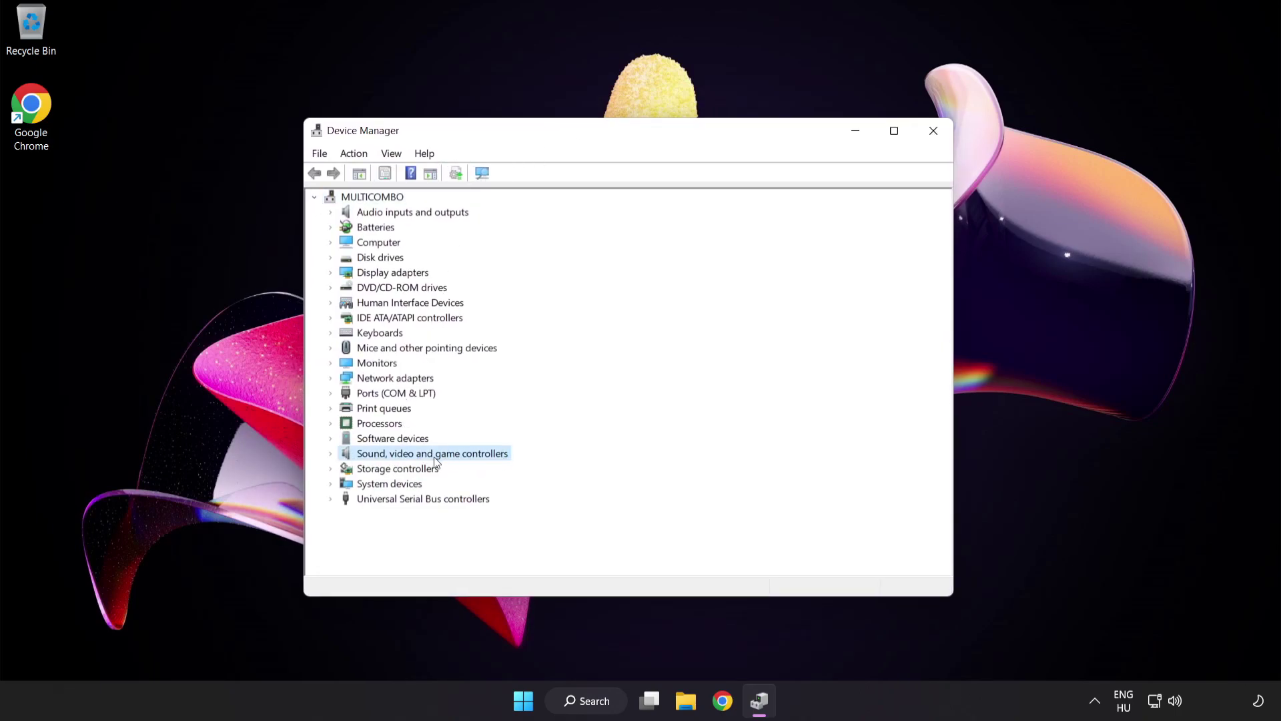
click(330, 454)
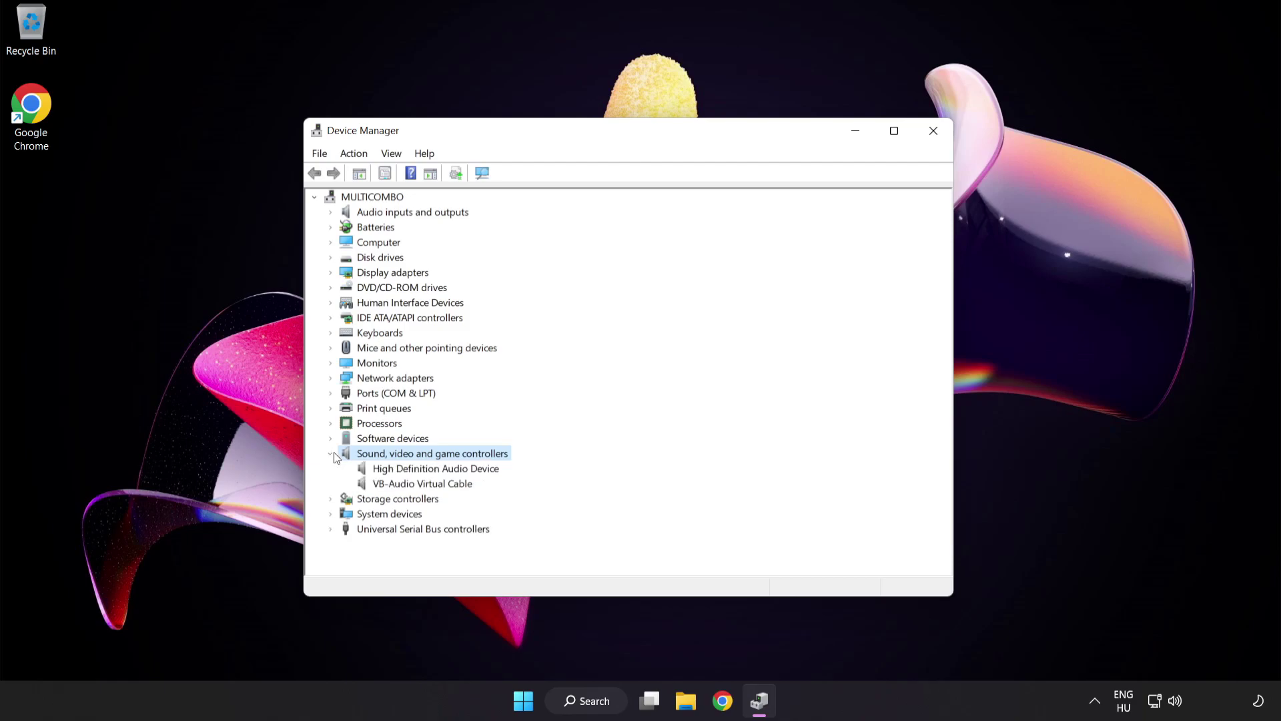
click(386, 468)
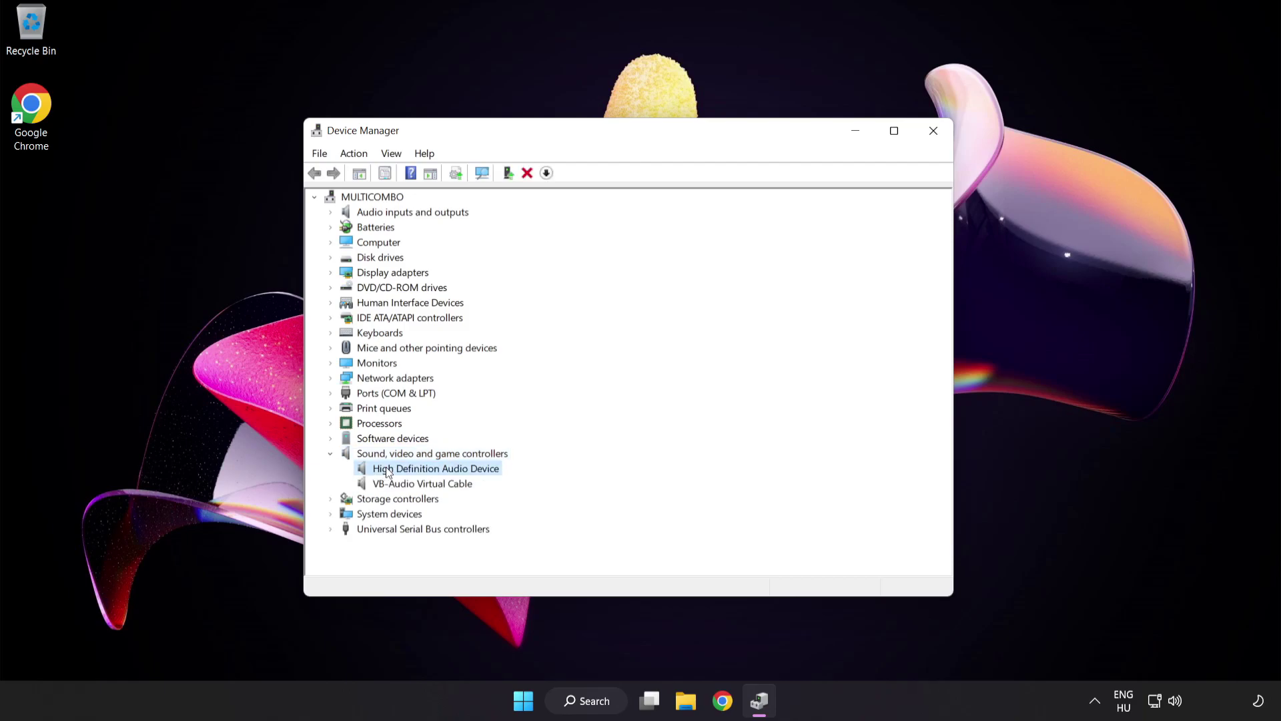
right_click(445, 470)
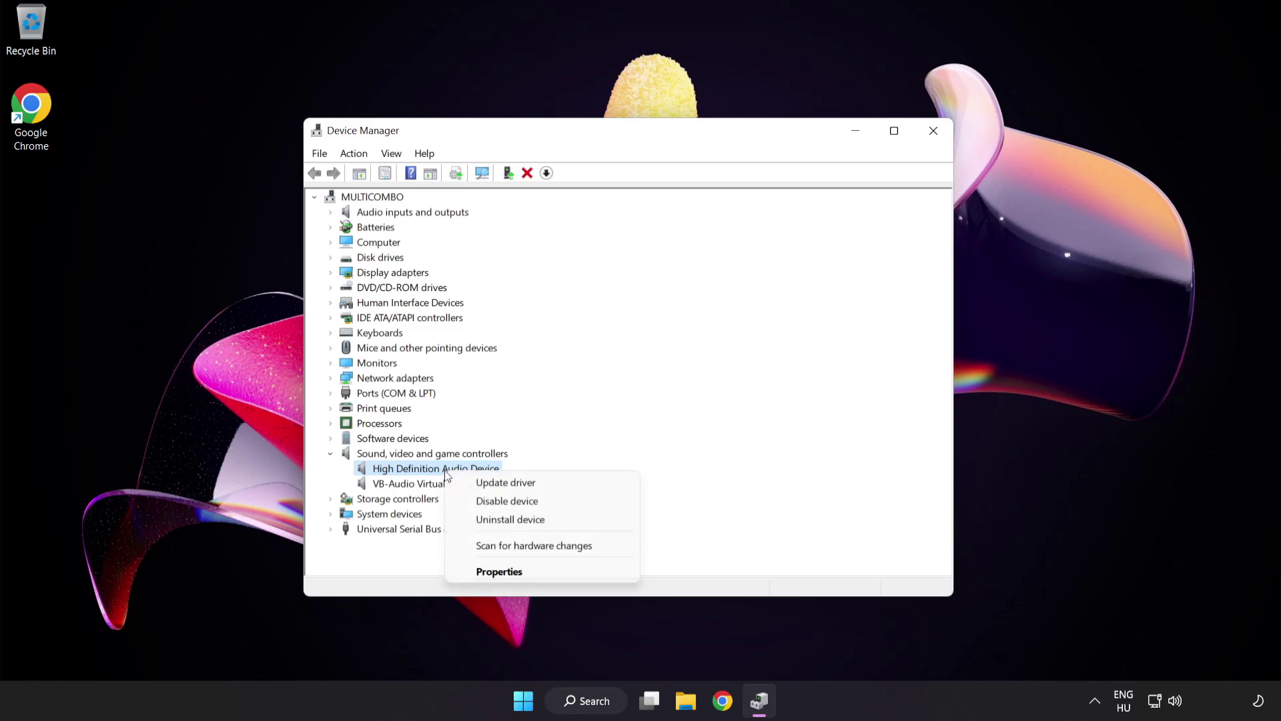
Reinstall the High Definition Audio Device driver by picking it from the drivers already on this computer
click(546, 484)
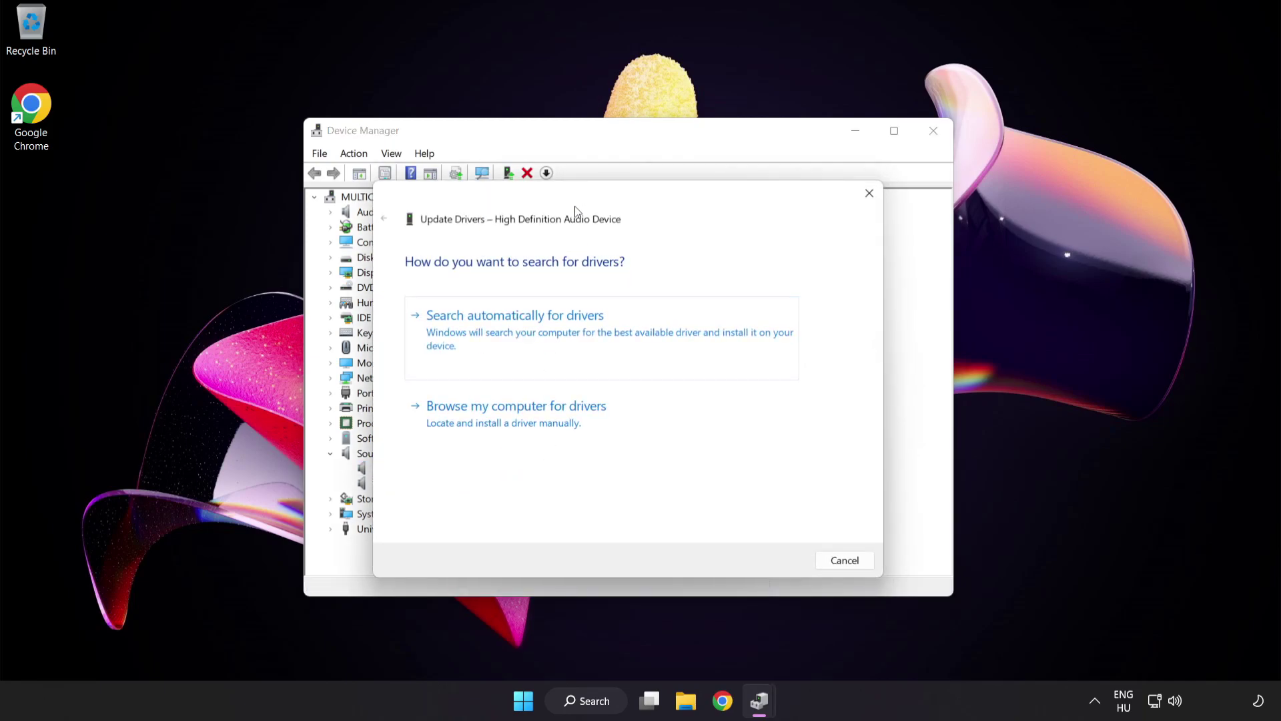
drag(577, 211, 606, 183)
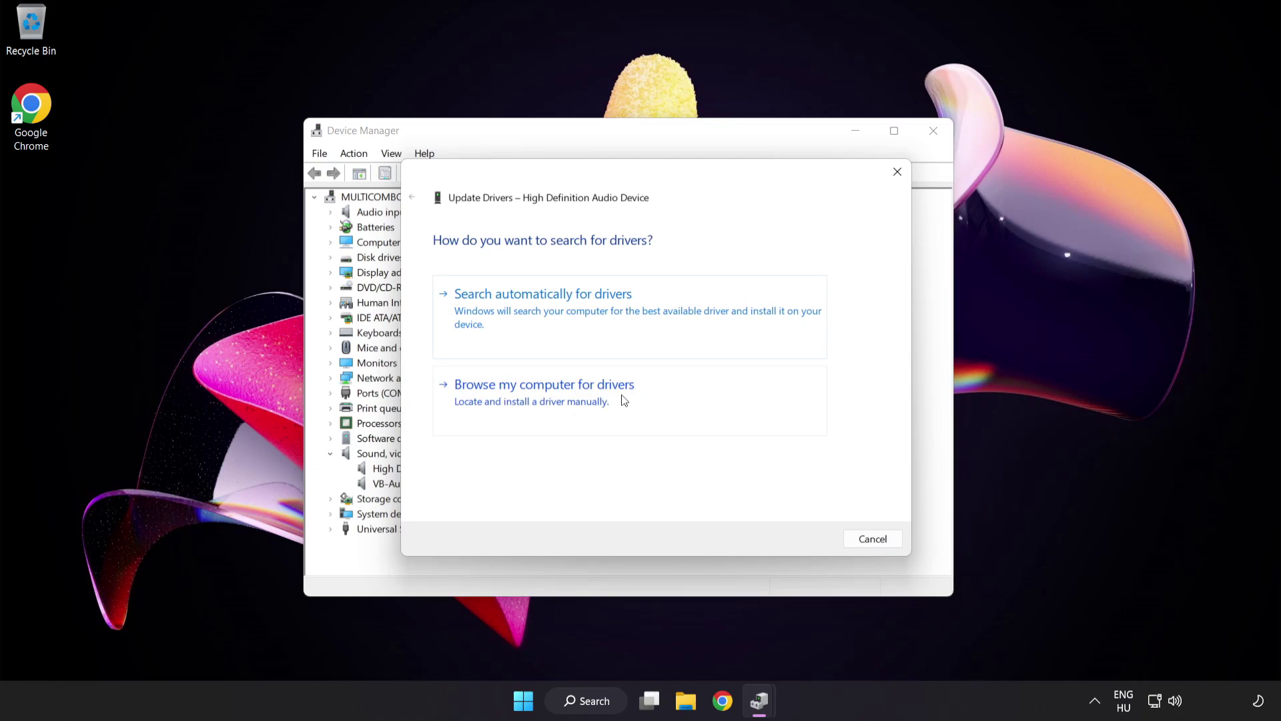
click(578, 404)
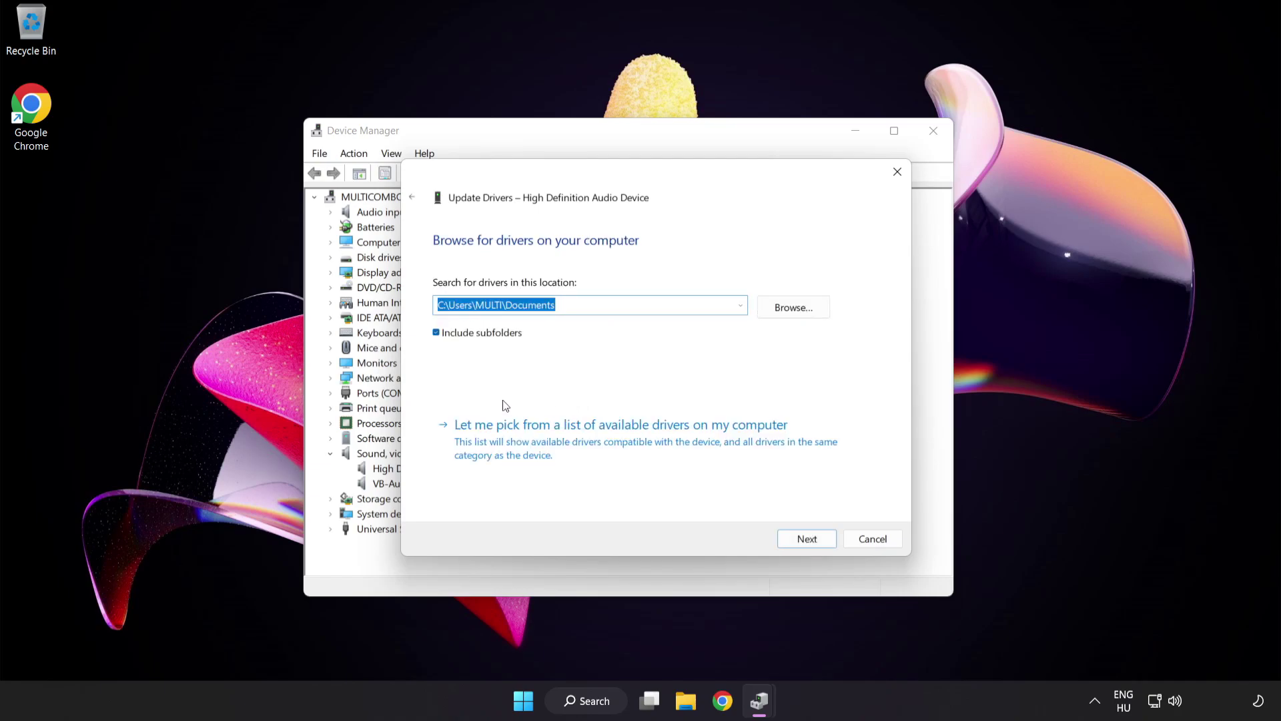
click(564, 451)
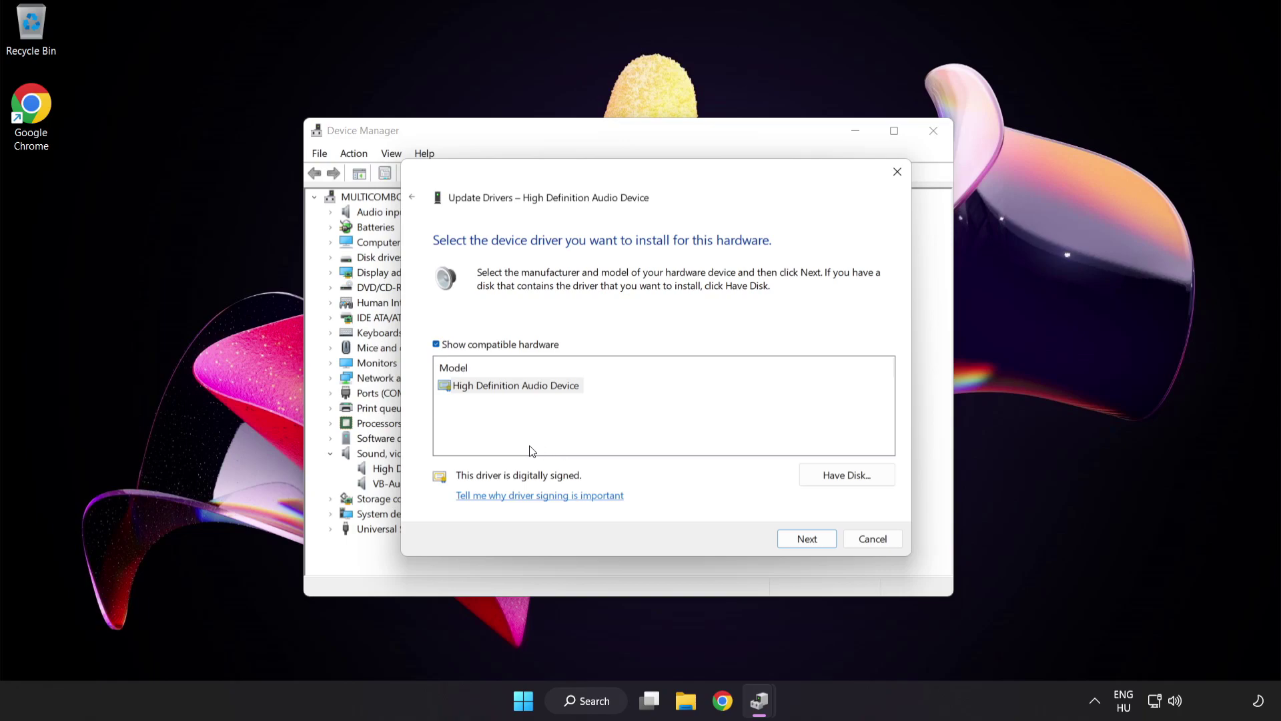
click(469, 387)
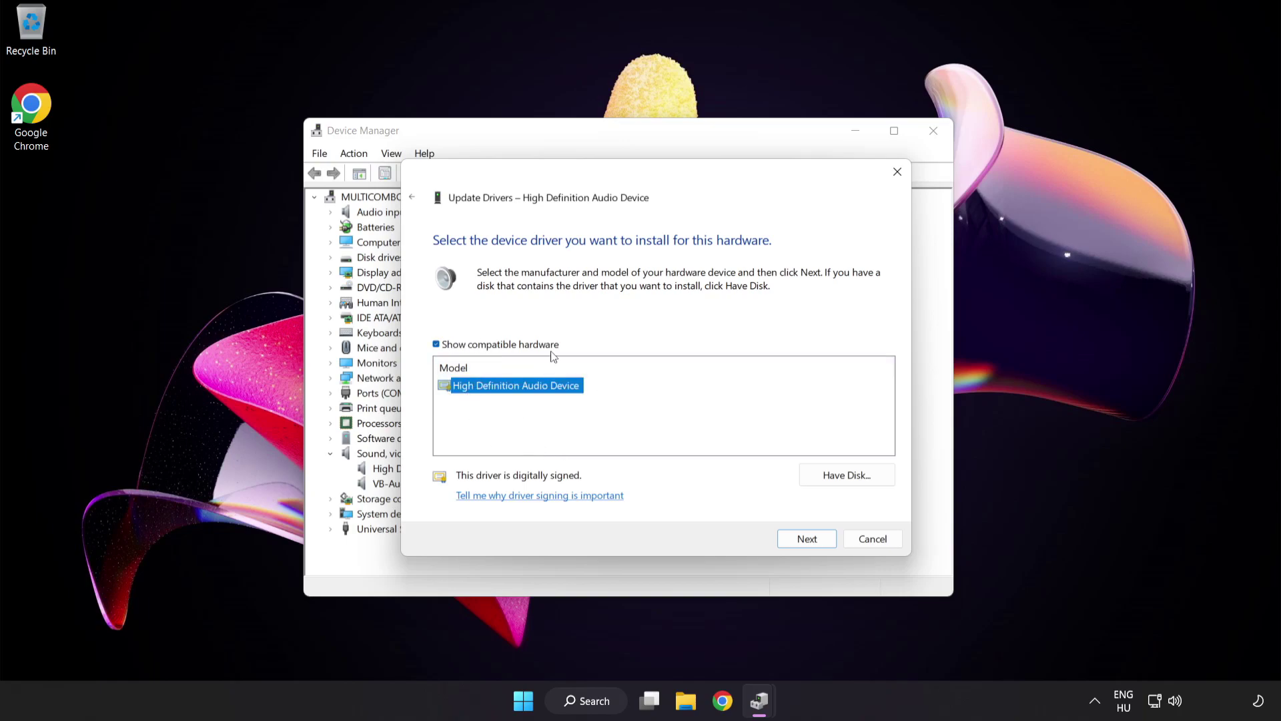
click(815, 542)
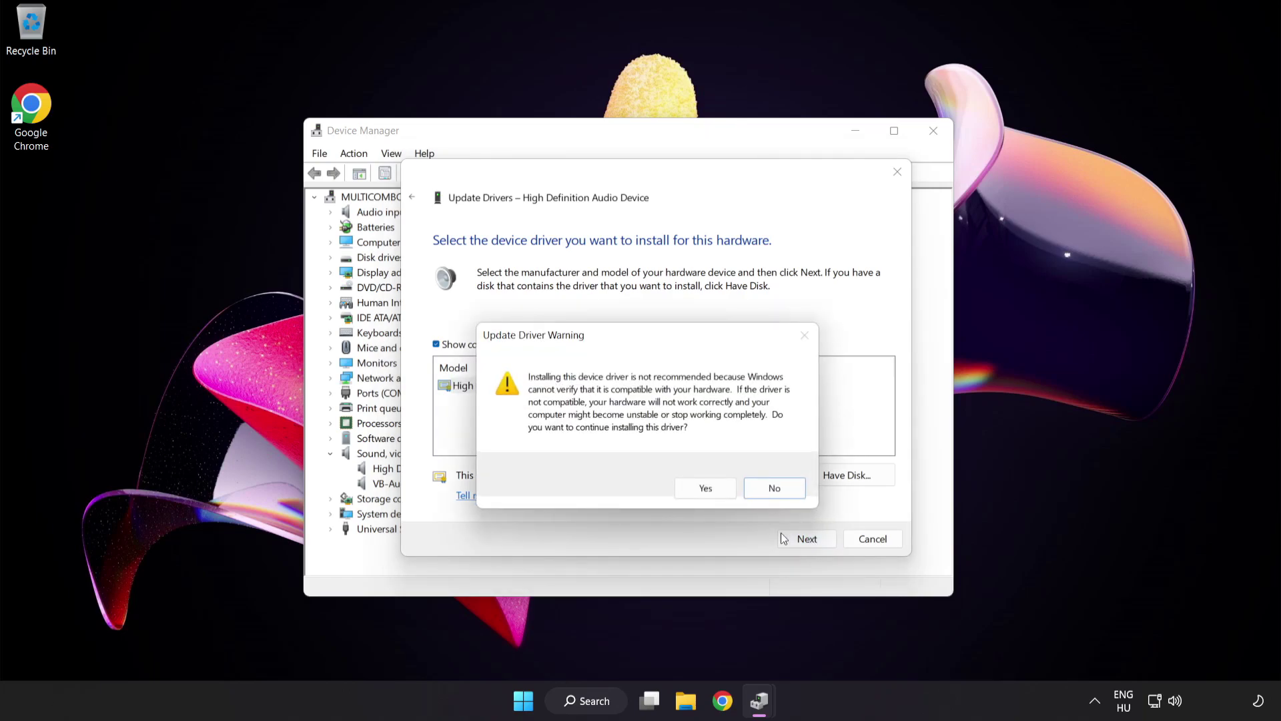
click(706, 490)
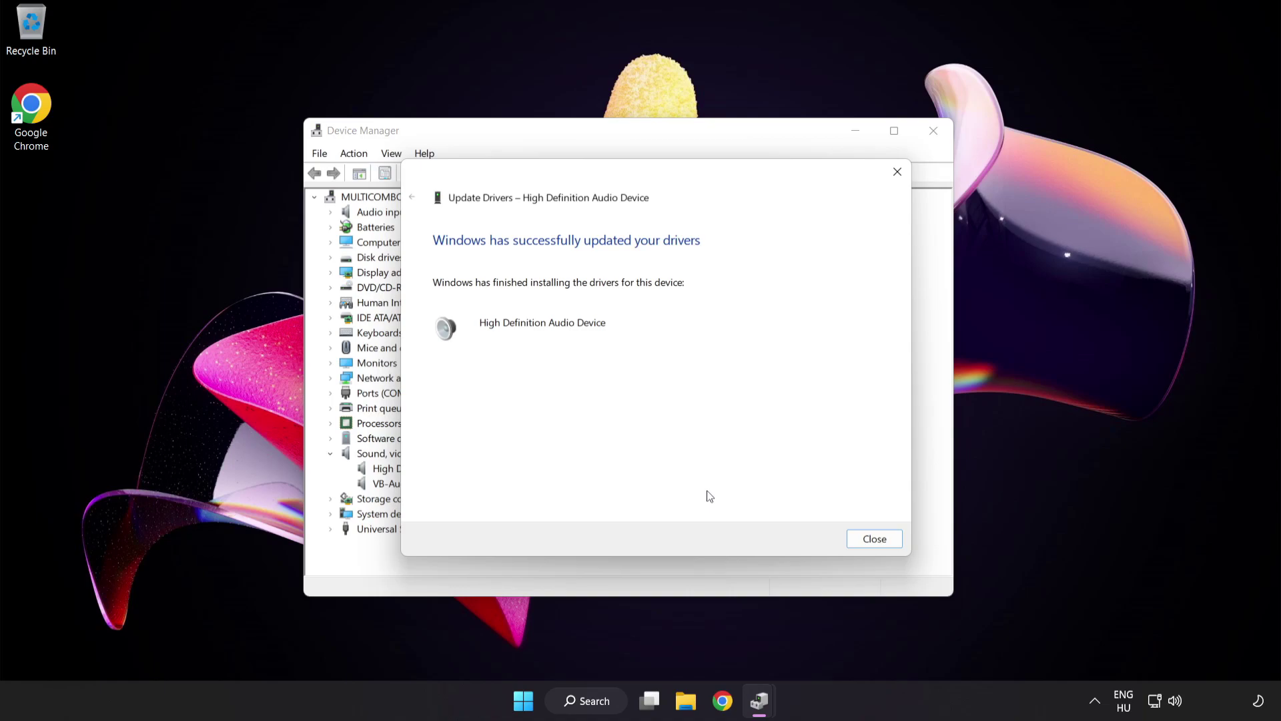
click(874, 539)
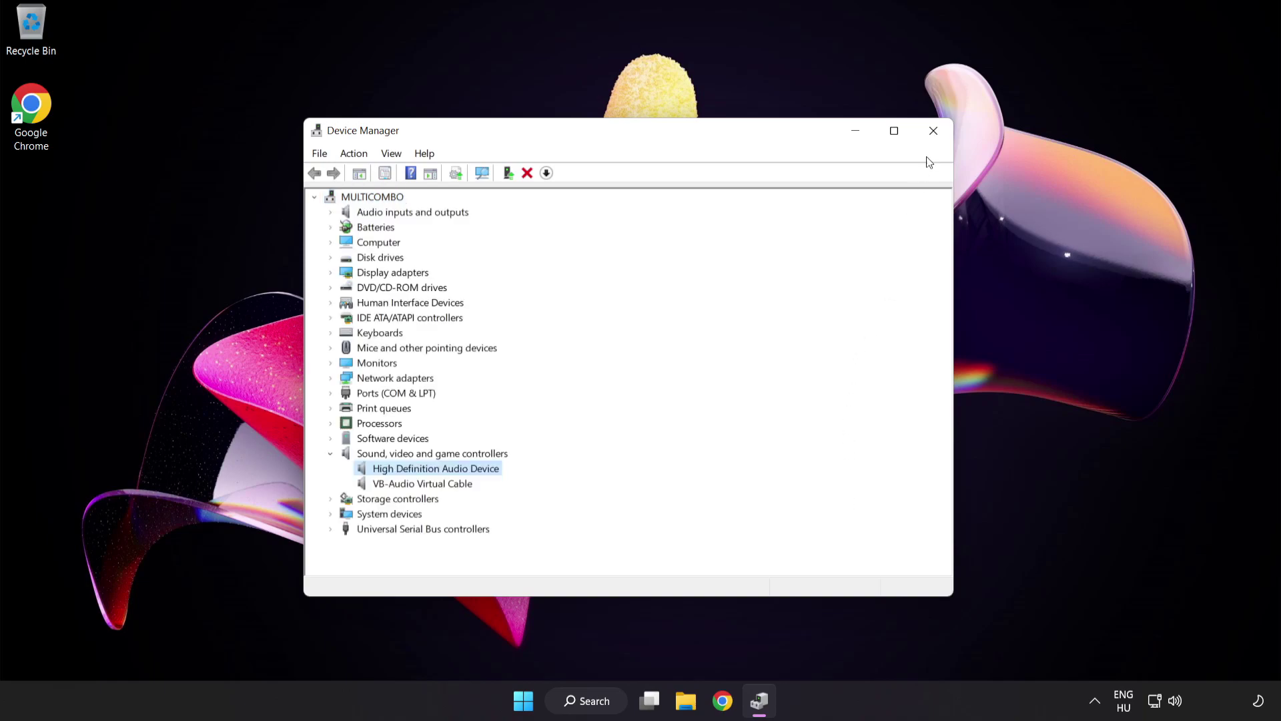
Close Device Manager, then bring up the Start menu's power options and dismiss them
click(934, 131)
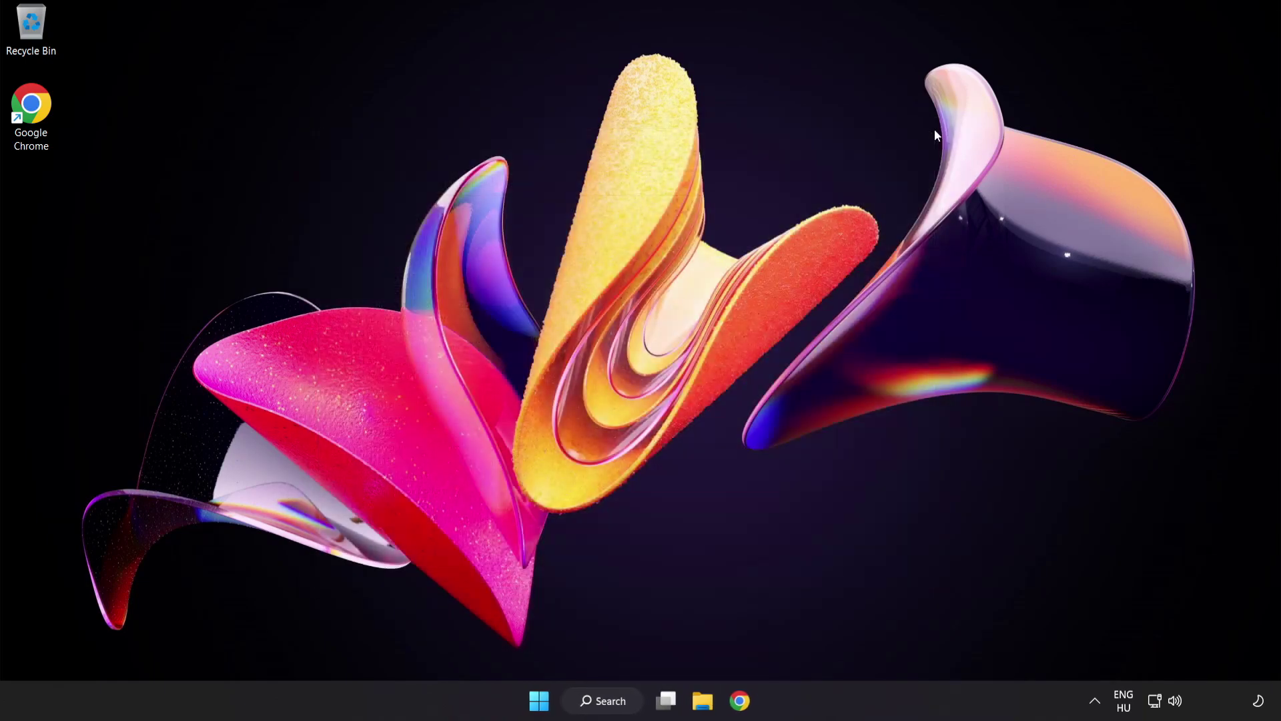
click(544, 701)
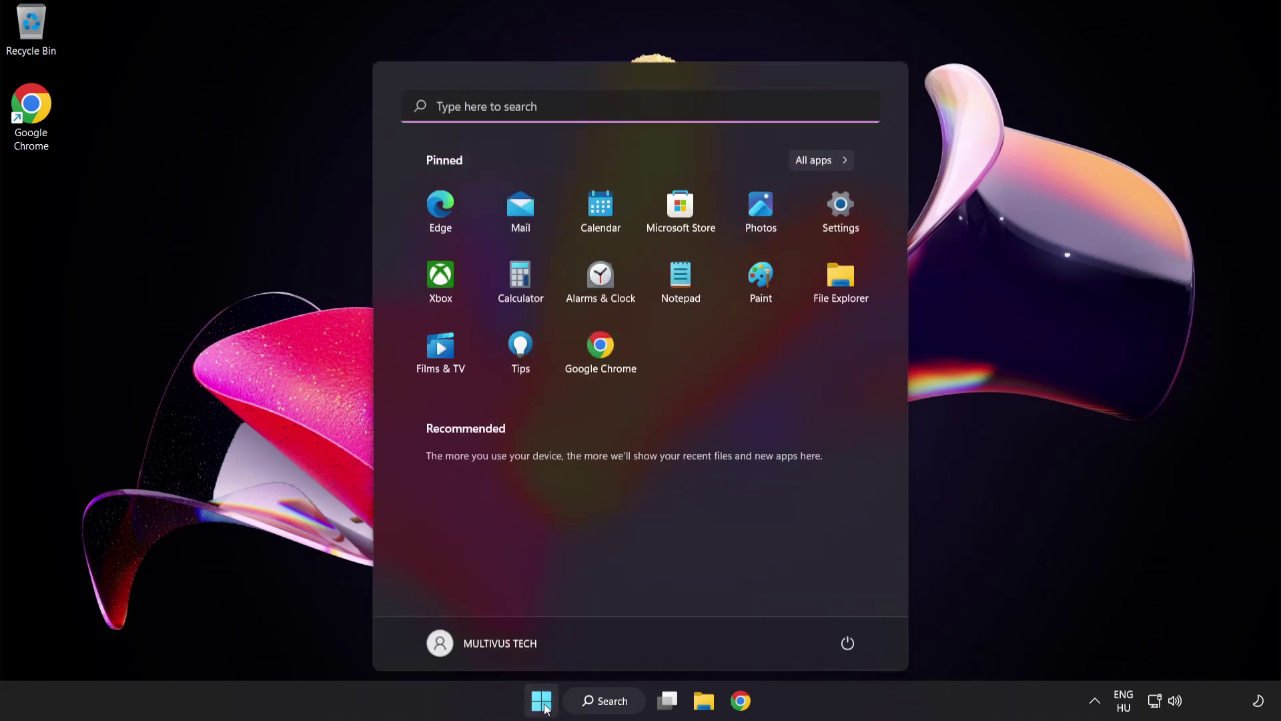
click(849, 645)
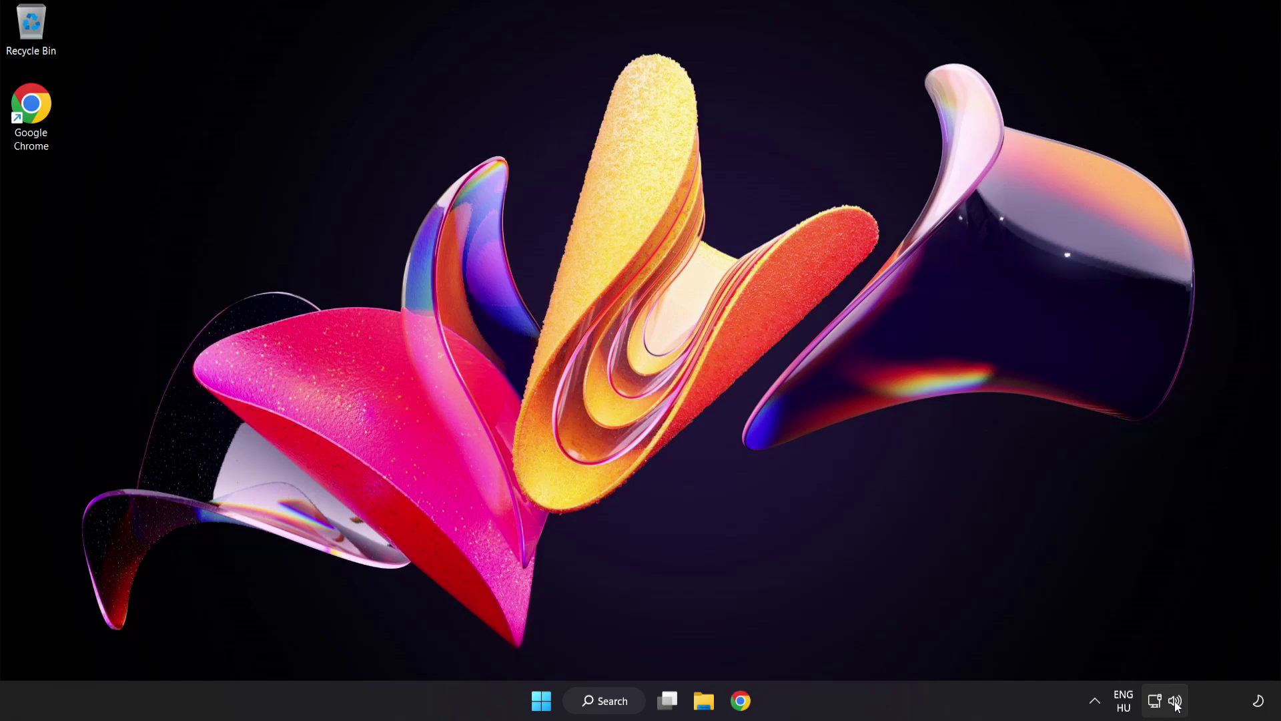
Launch Troubleshoot sound problems from the system-tray speaker icon's menu
right_click(1177, 705)
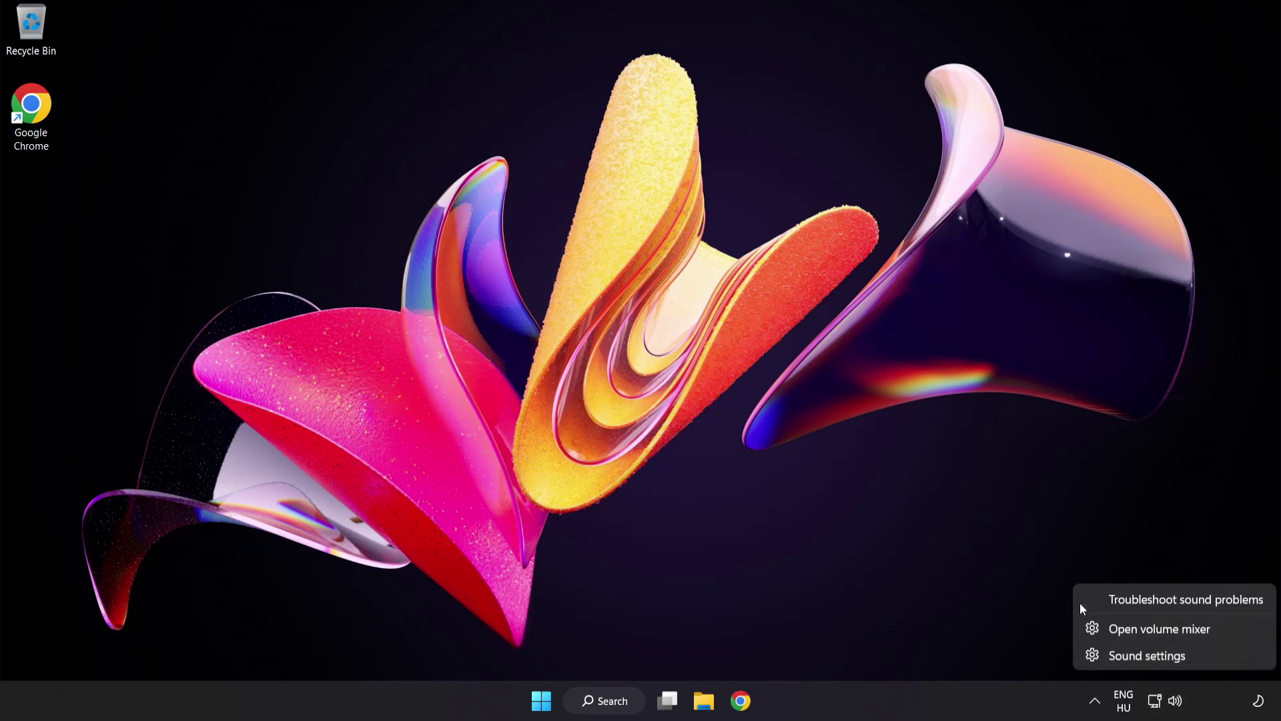
click(1193, 602)
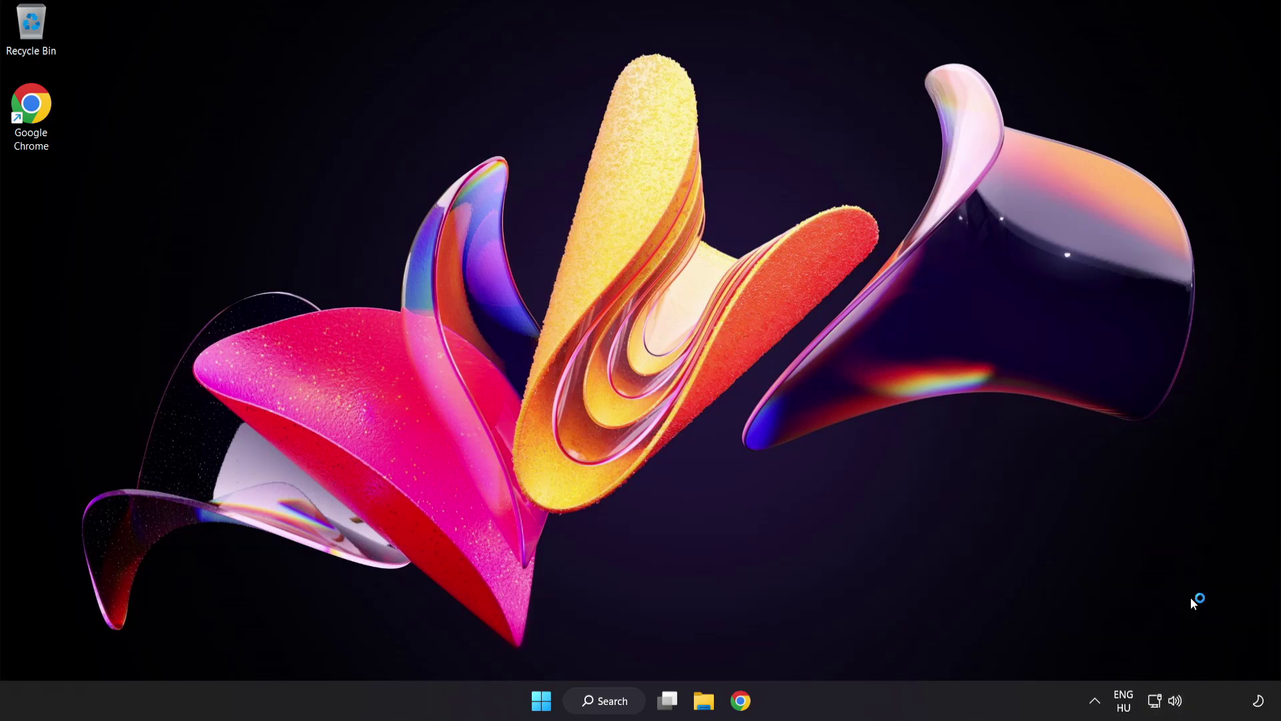